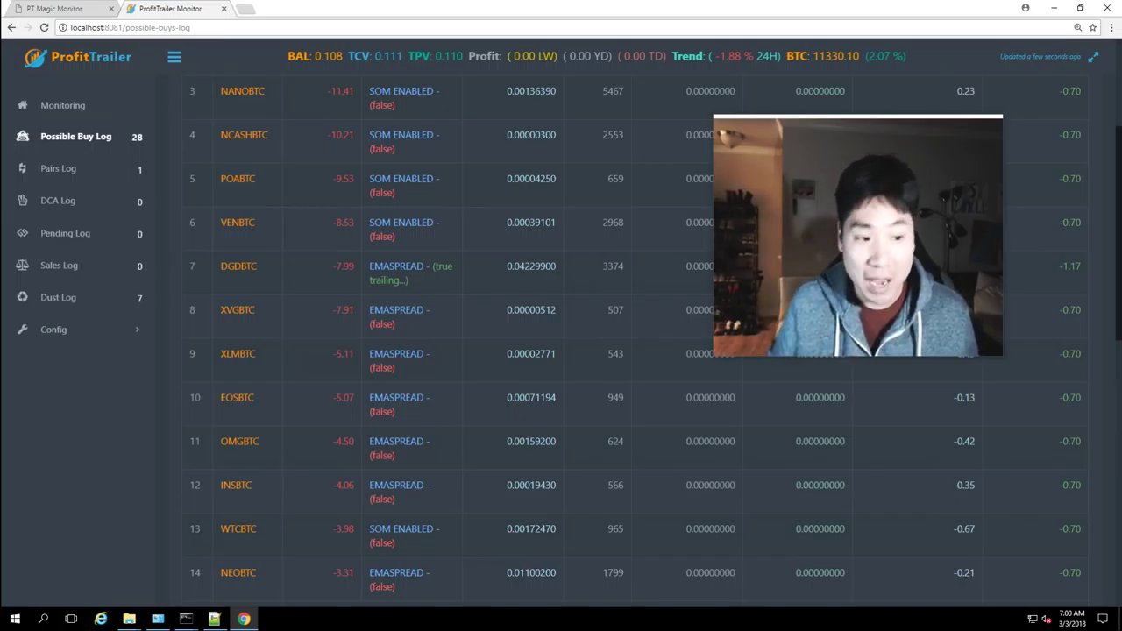
- Compare the earlier dashboard capture in Snipping Tool with the balance and total current value on ProfitTrailer's Monitoring page
{"action": "key", "text": "alt+Tab"}
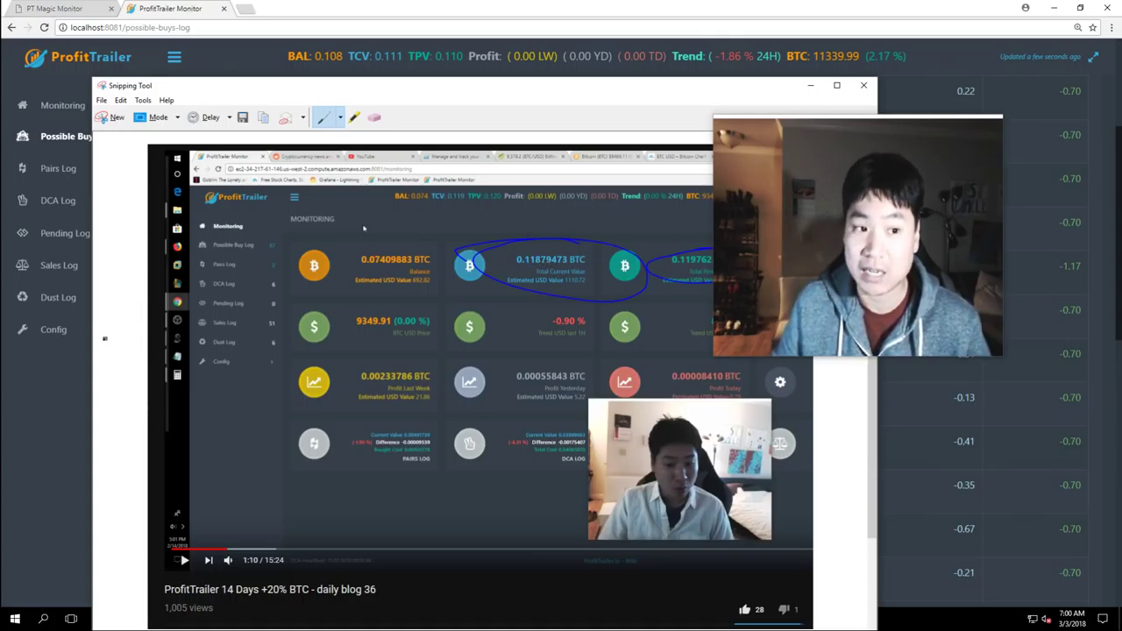
{"action": "left_click", "coordinate": [66, 104]}
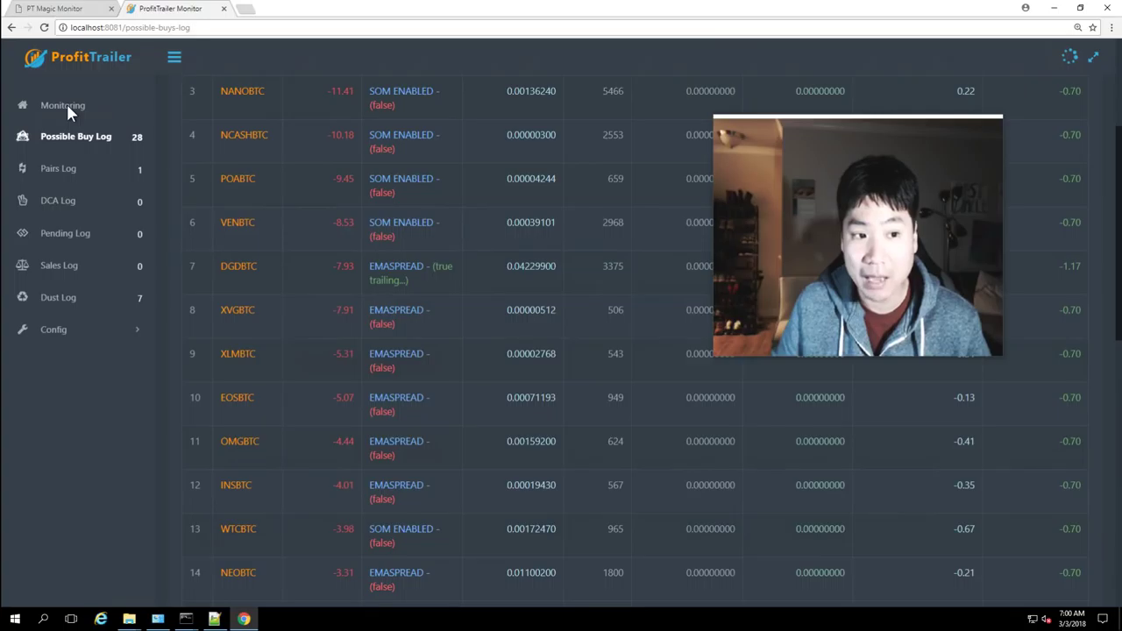
{"action": "left_click", "coordinate": [74, 104]}
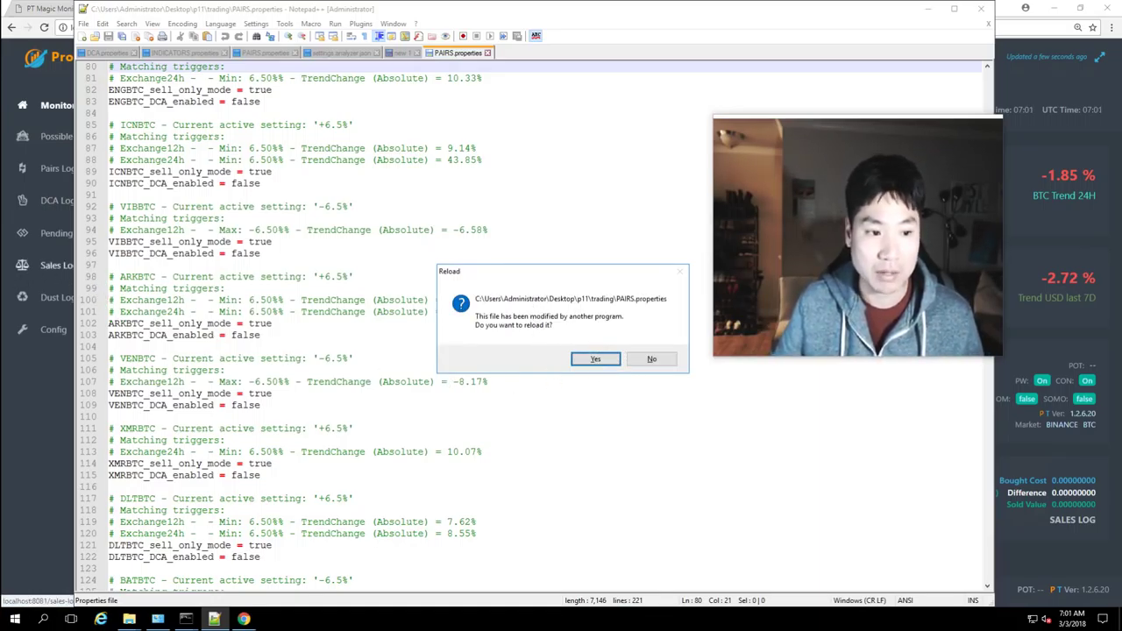
{"action": "key", "text": "alt+Tab"}
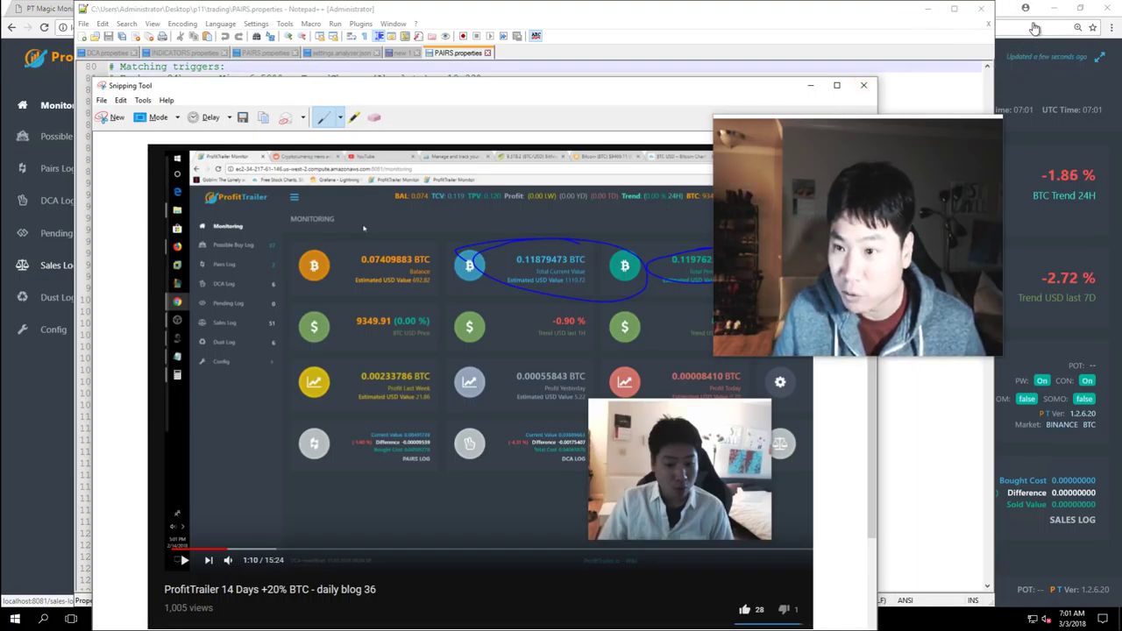
{"action": "key", "text": "alt+Tab"}
{"action": "left_click", "coordinate": [1023, 55]}
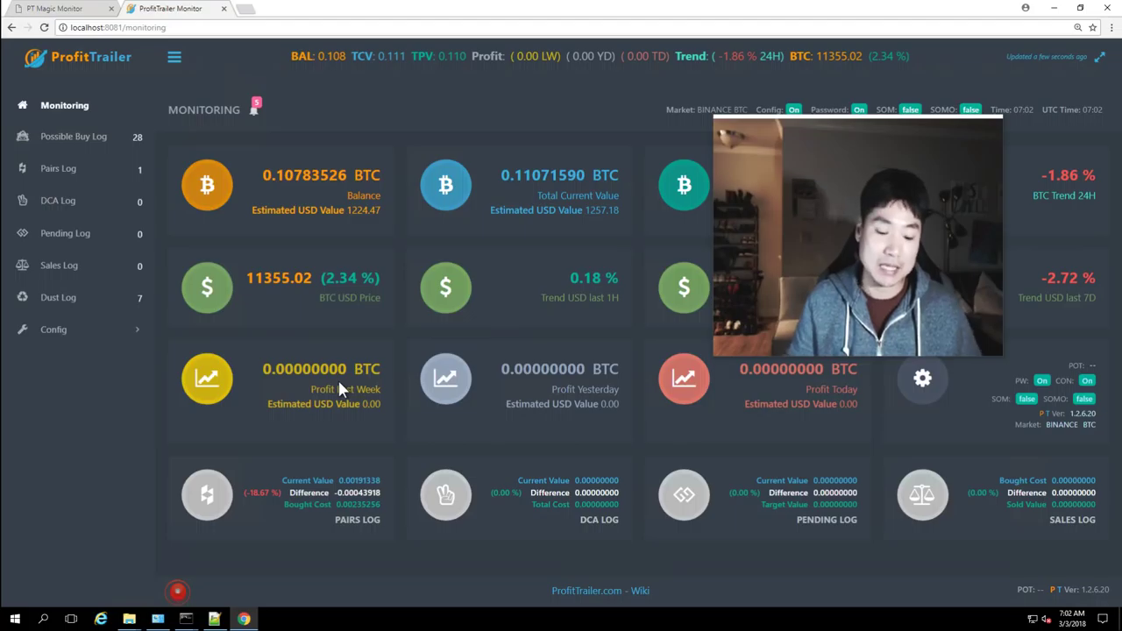
{"action": "mouse_move", "coordinate": [376, 5]}
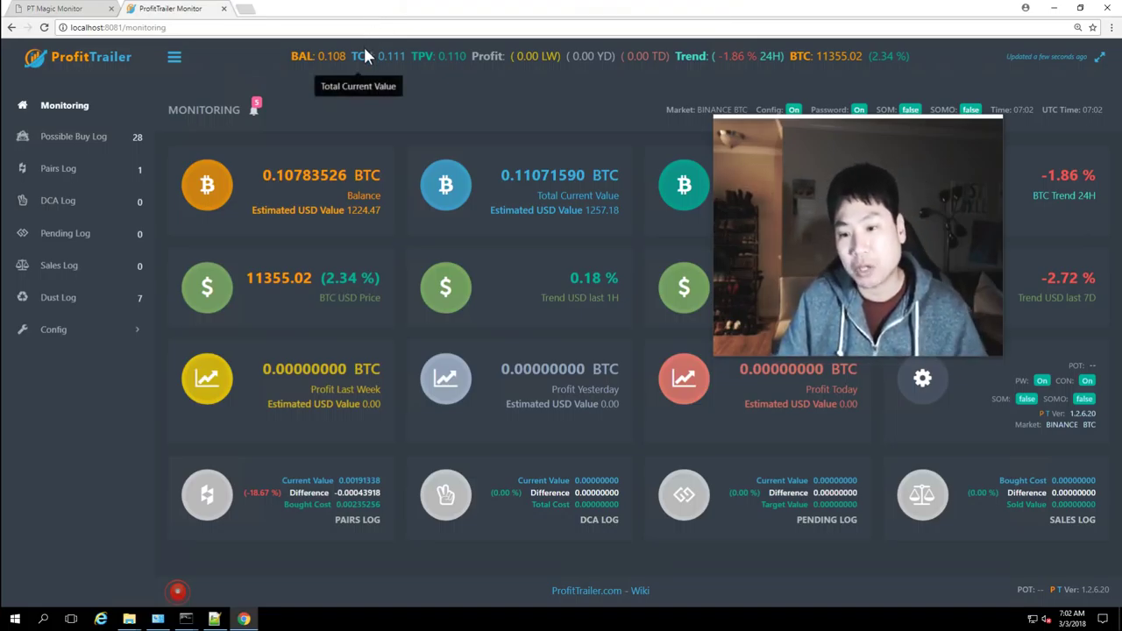
{"action": "mouse_move", "coordinate": [330, 164]}
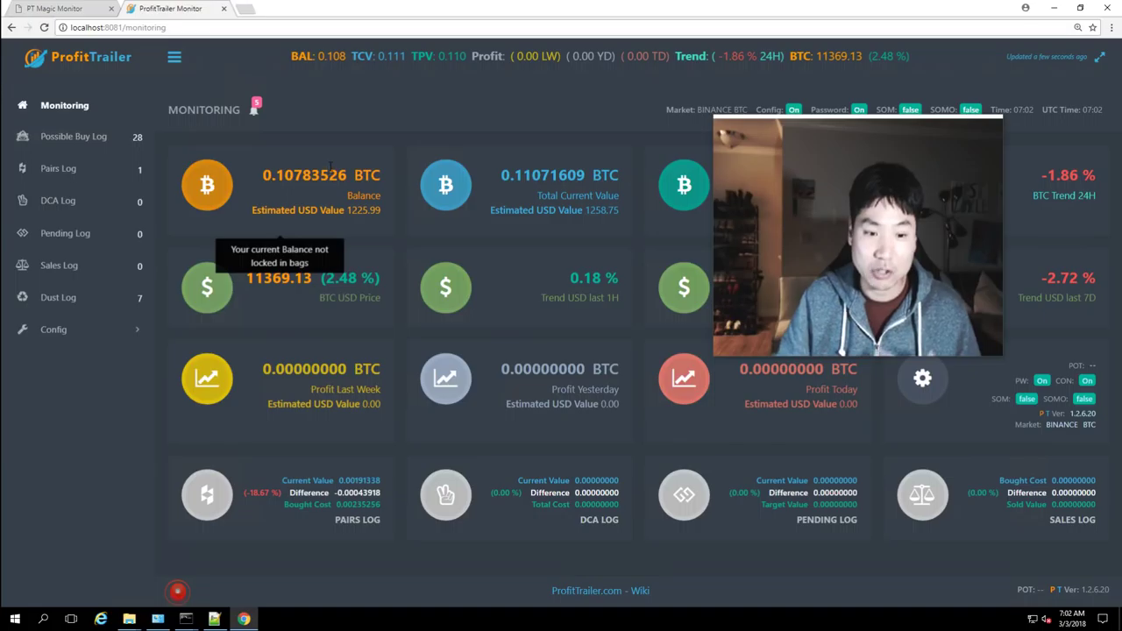
- Switch to Notepad++, reload the modified PAIRS.properties file and go to its beginning
{"action": "left_click", "coordinate": [221, 620]}
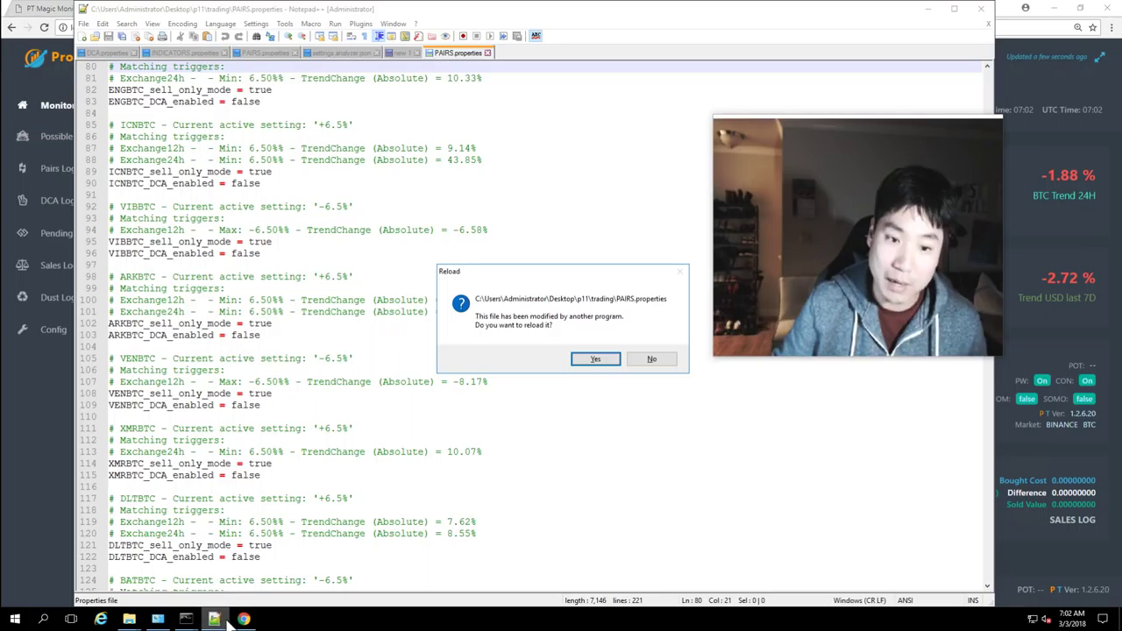
{"action": "left_click", "coordinate": [595, 358]}
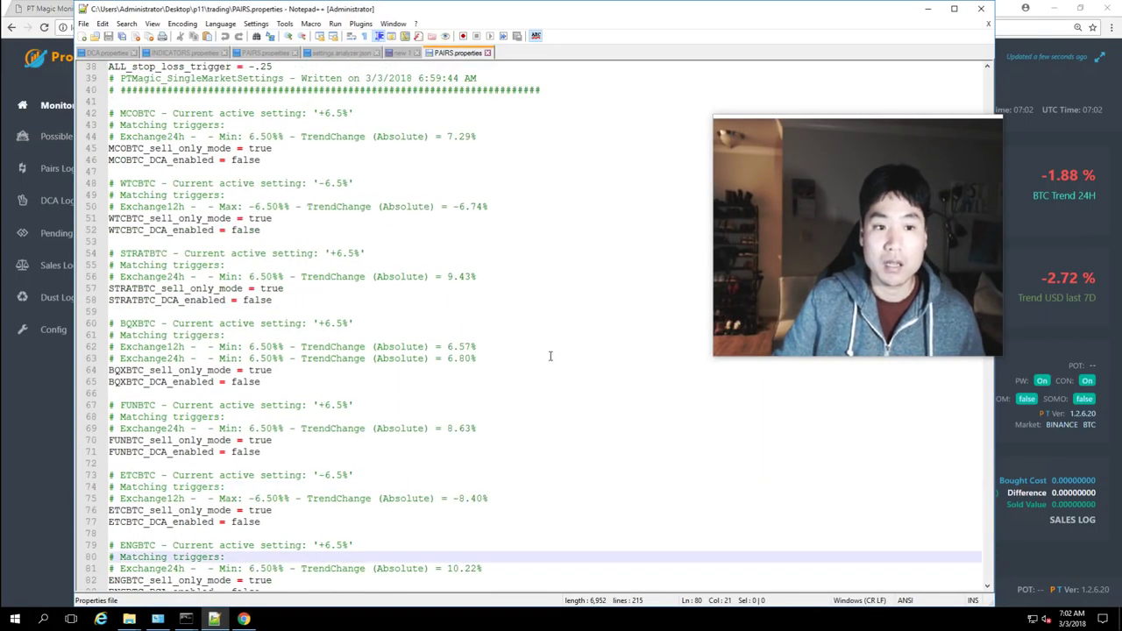
{"action": "scroll", "coordinate": [526, 357], "scroll_direction": "up", "scroll_amount": 12}
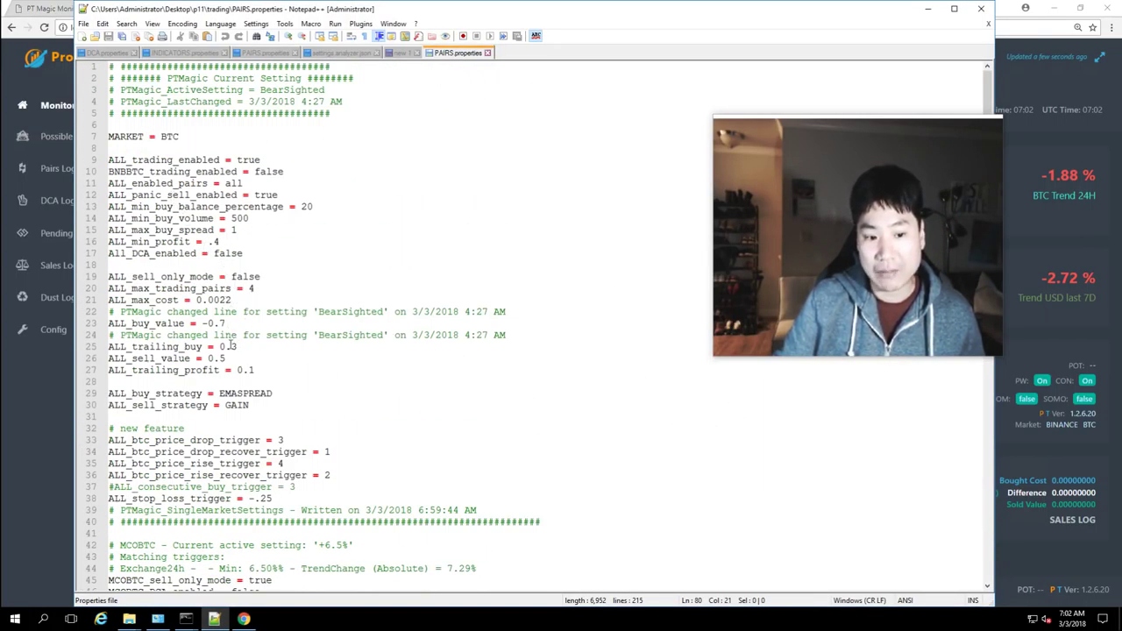
- Review the ALL_buy_value, ALL_buy_strategy and ALL_trailing_buy settings in PAIRS.properties
{"action": "left_click_drag", "start_coordinate": [230, 322], "coordinate": [108, 322]}
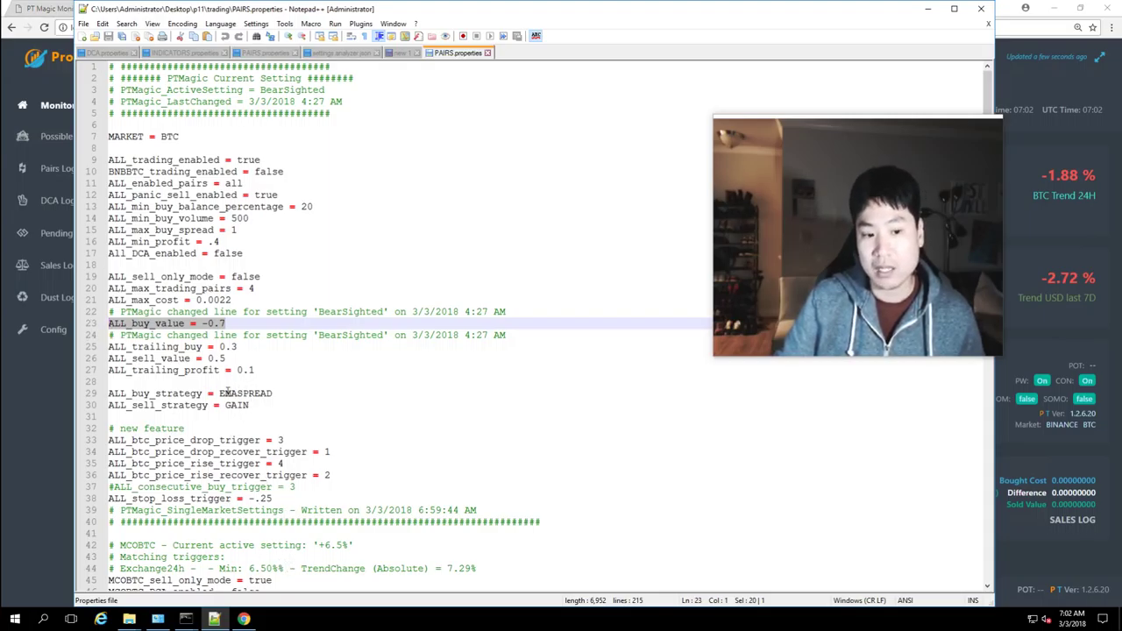
{"action": "left_click_drag", "start_coordinate": [272, 393], "coordinate": [114, 393]}
{"action": "left_click", "coordinate": [239, 347]}
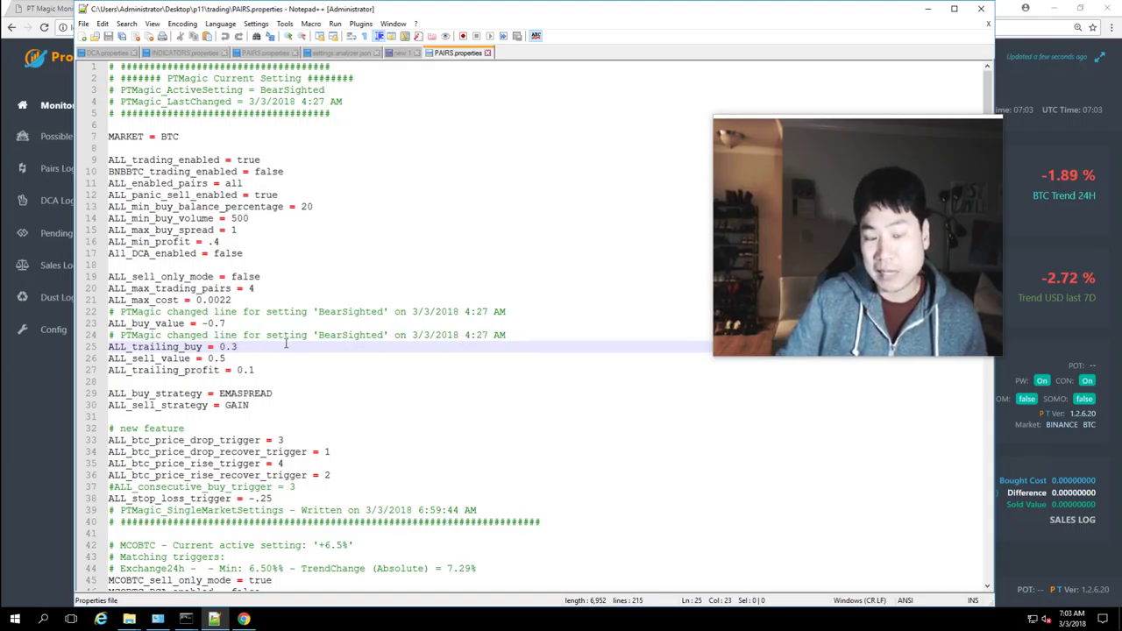
{"action": "key", "text": "shift+Home"}
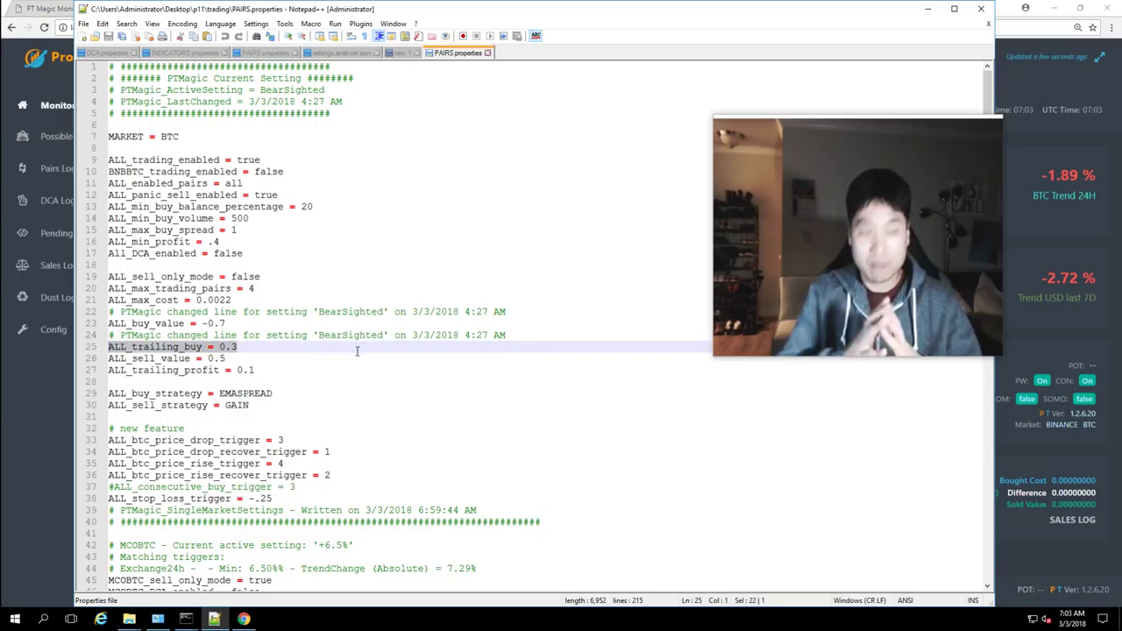
- Review the BTC price drop trigger and drop recover trigger under the new feature comment
{"action": "scroll", "coordinate": [367, 371], "scroll_direction": "down", "scroll_amount": 2}
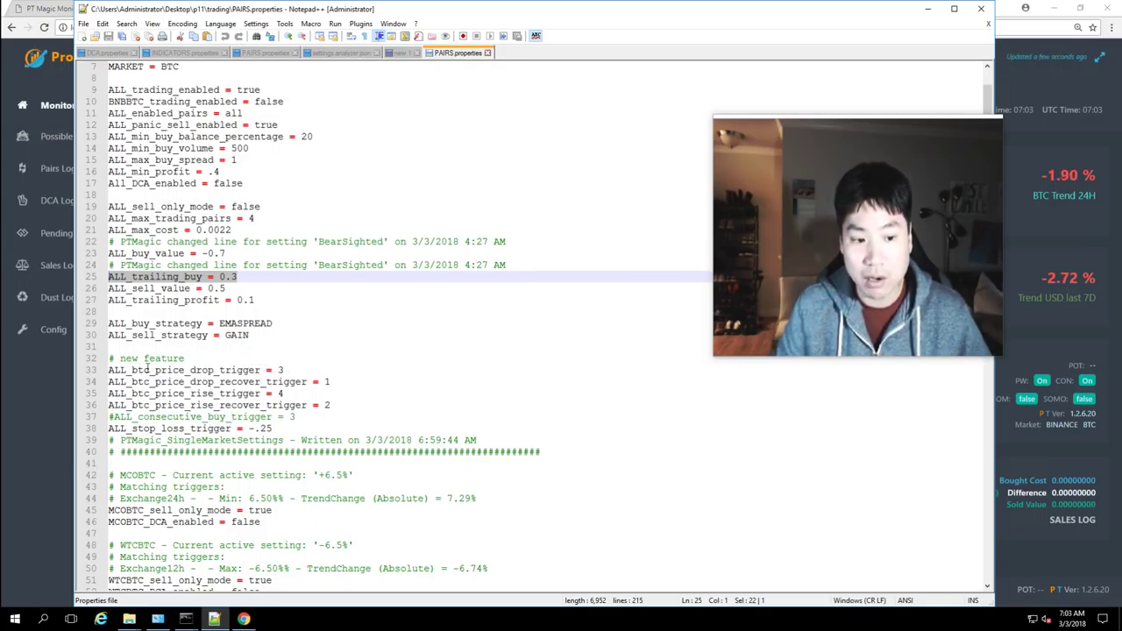
{"action": "left_click_drag", "start_coordinate": [275, 372], "coordinate": [77, 359]}
{"action": "left_click", "coordinate": [215, 382]}
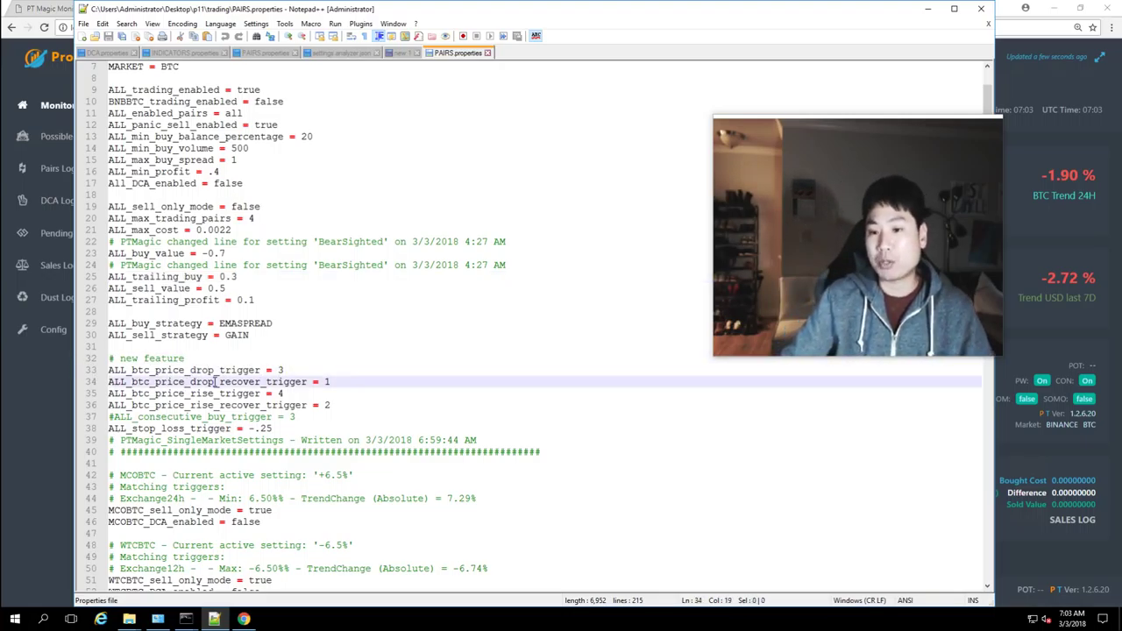
- Move the Notepad++ window to uncover ProfitTrailer's summary bar and review the BTC price rise and rise recover triggers against it
{"action": "left_click_drag", "start_coordinate": [642, 8], "coordinate": [607, 104]}
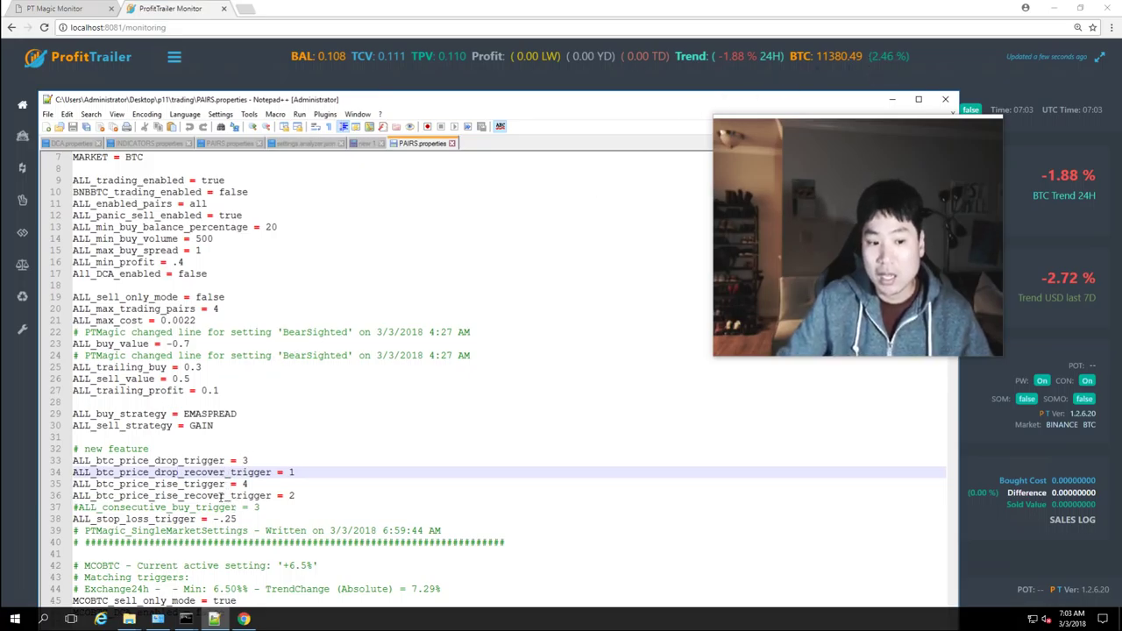
{"action": "left_click_drag", "start_coordinate": [256, 484], "coordinate": [74, 484]}
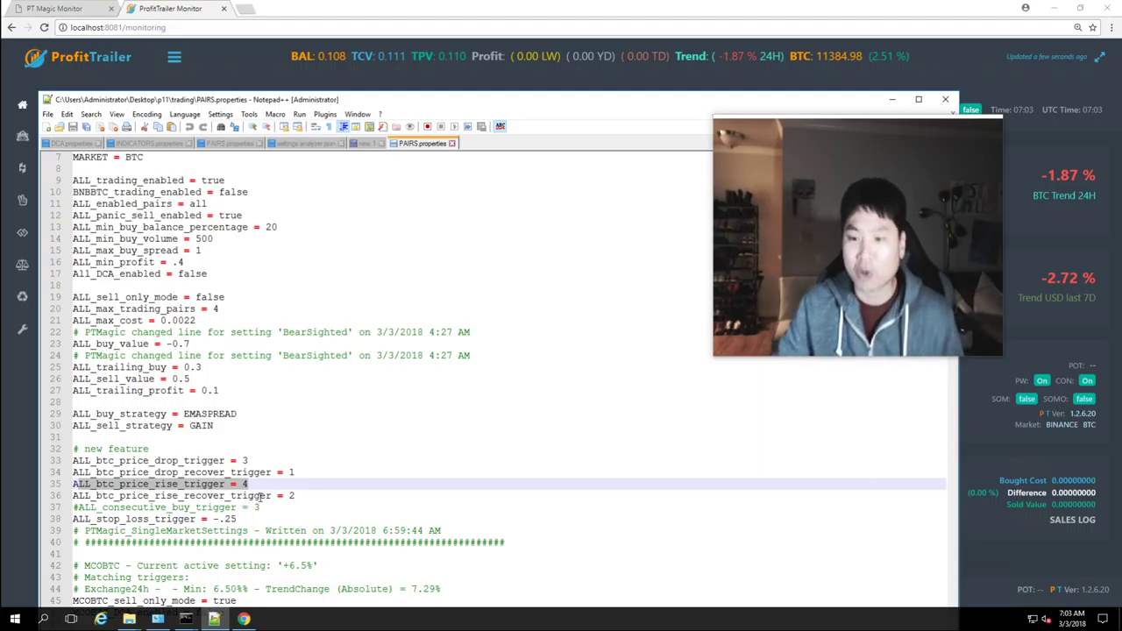
{"action": "left_click", "coordinate": [300, 497]}
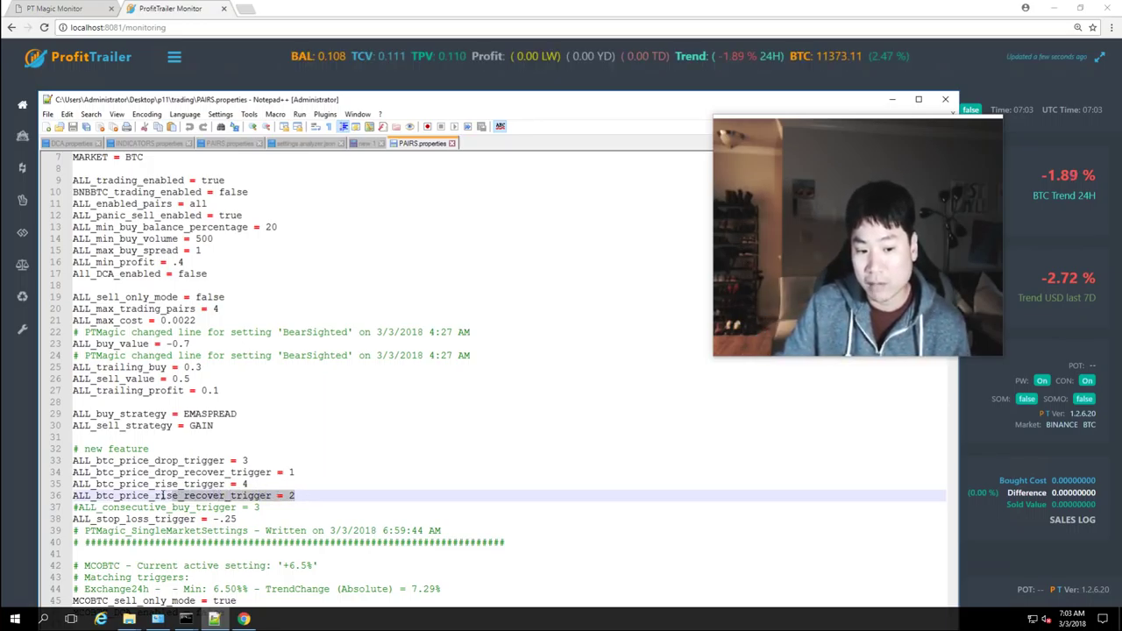
{"action": "left_click_drag", "start_coordinate": [162, 496], "coordinate": [70, 496]}
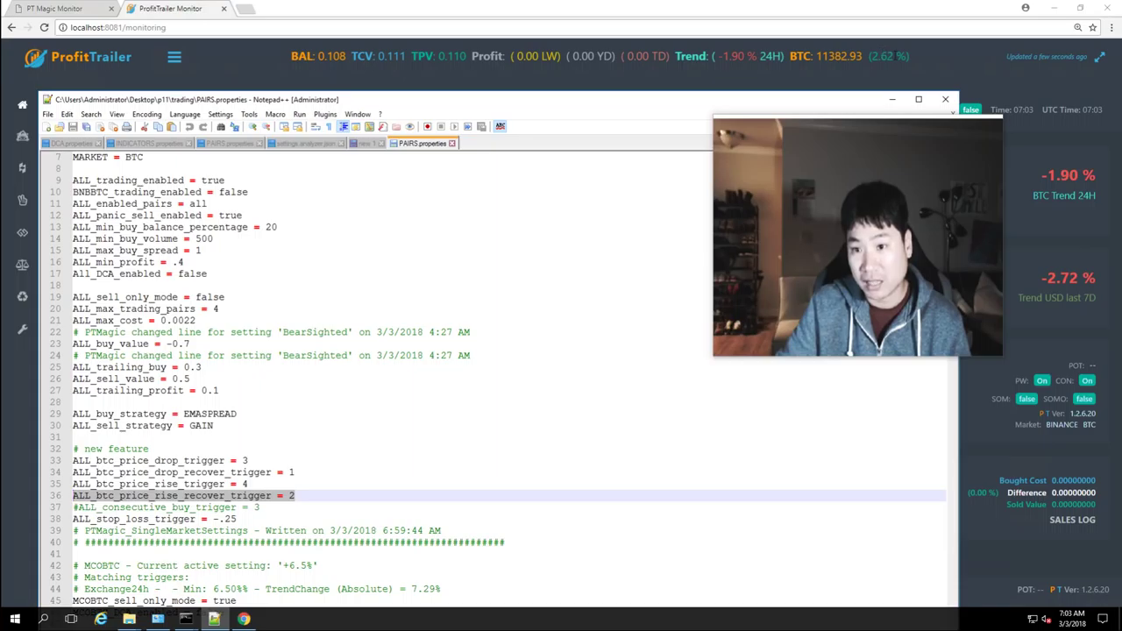
{"action": "left_click", "coordinate": [303, 483]}
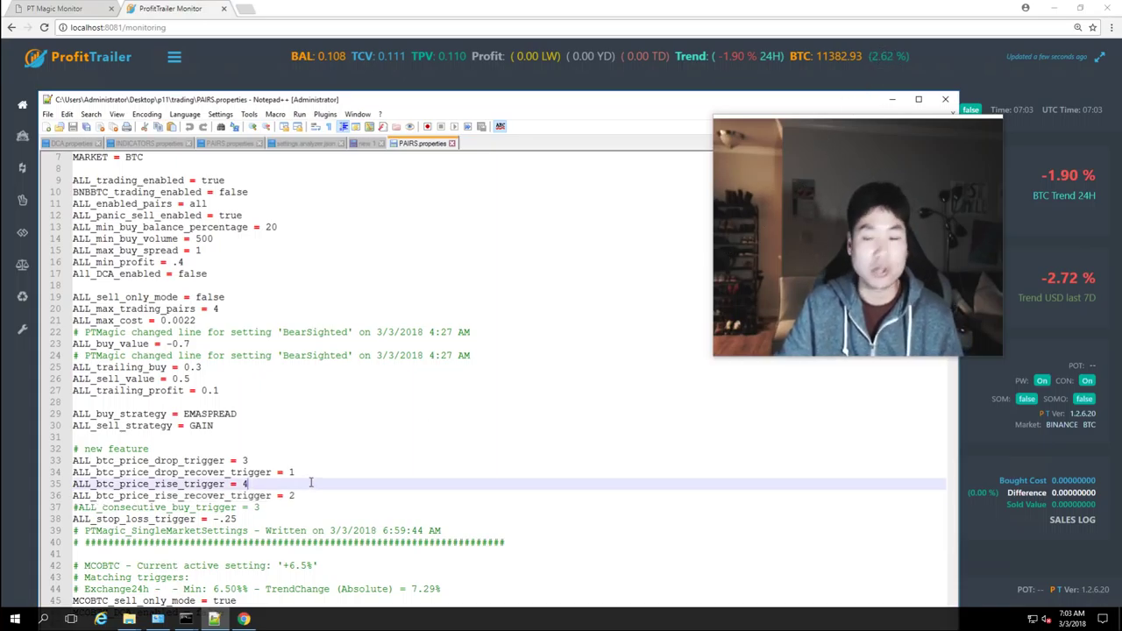
{"action": "left_click_drag", "start_coordinate": [317, 497], "coordinate": [66, 457]}
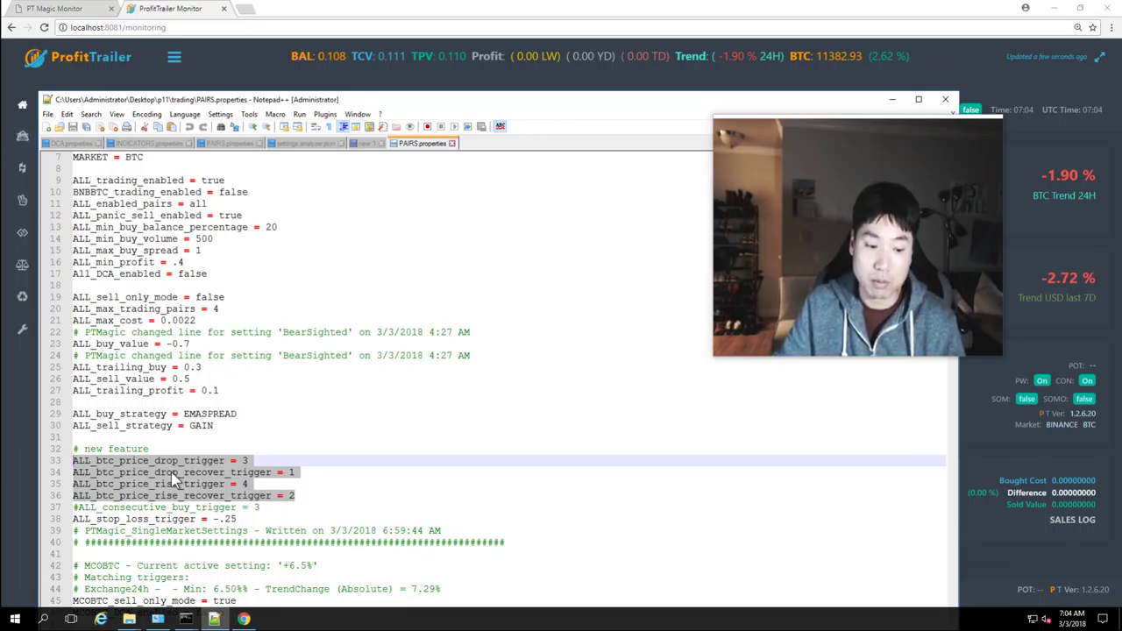
- Highlight the ALL_stop_loss_trigger line in PAIRS.properties to review the stop loss setting
{"action": "scroll", "coordinate": [171, 472], "scroll_direction": "down", "scroll_amount": 3}
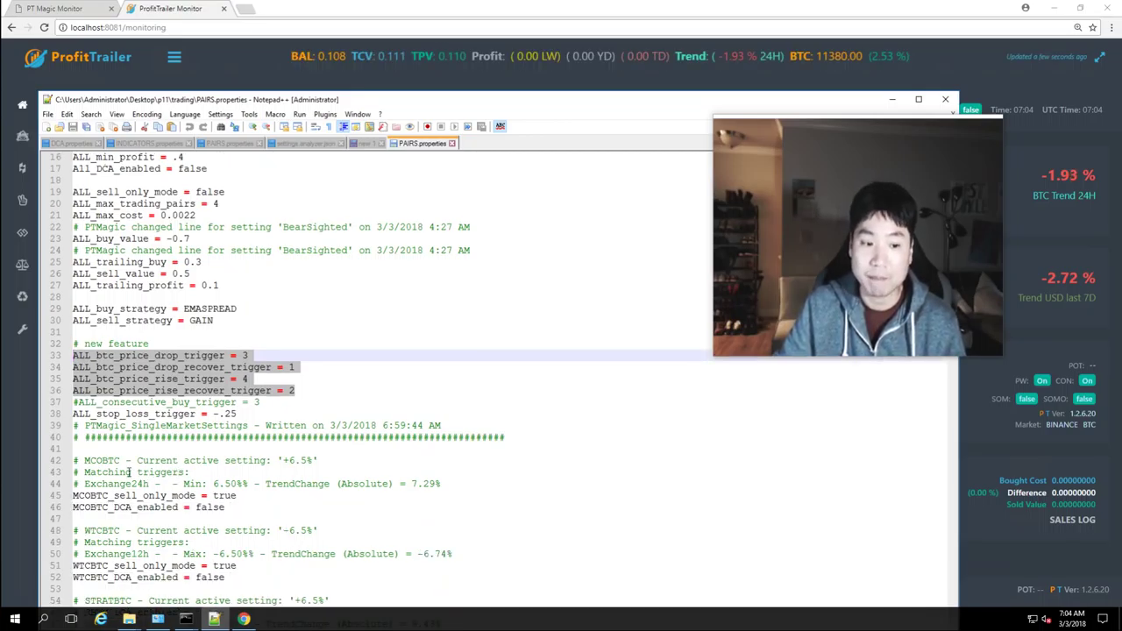
{"action": "left_click", "coordinate": [179, 473]}
{"action": "left_click", "coordinate": [261, 425]}
{"action": "left_click", "coordinate": [261, 413]}
{"action": "left_click_drag", "start_coordinate": [260, 413], "coordinate": [73, 414]}
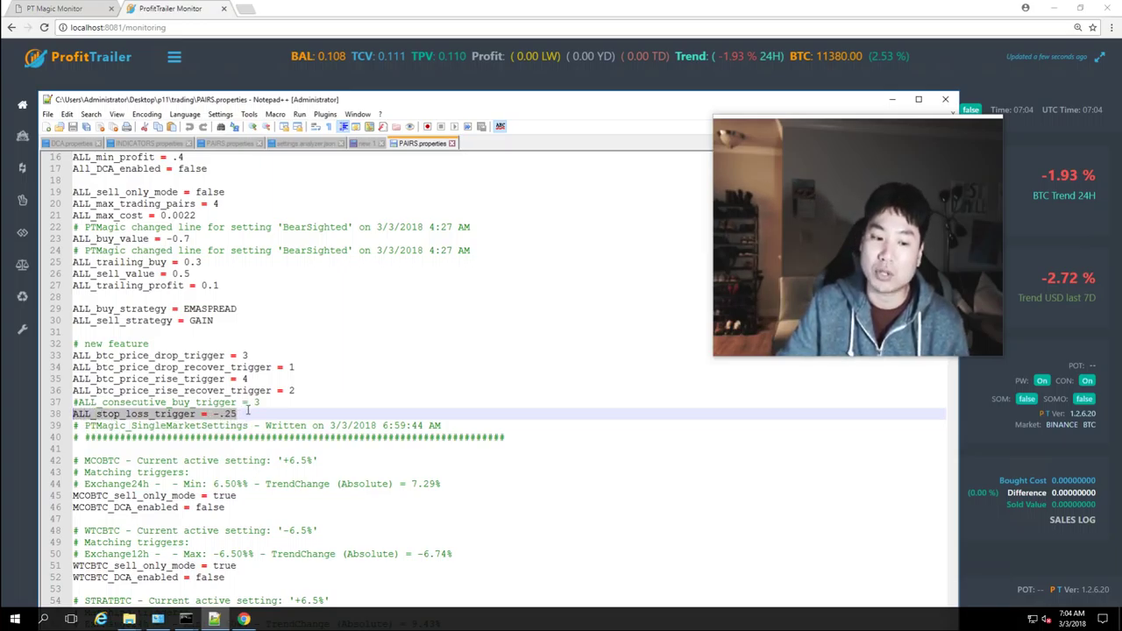
{"action": "left_click", "coordinate": [247, 413]}
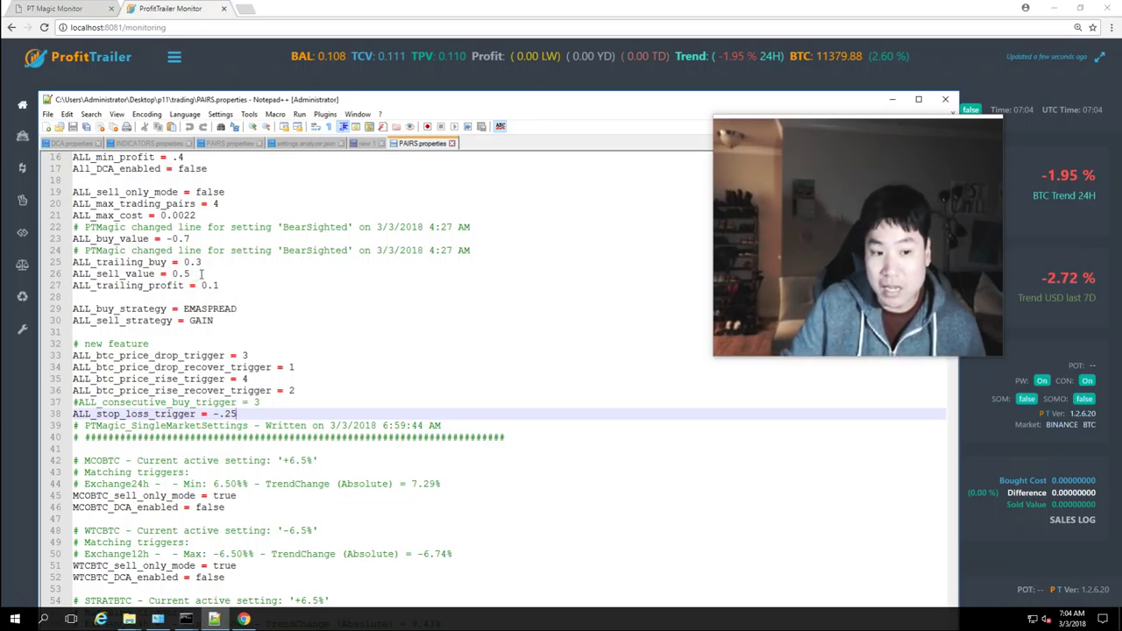
- Compare the ALL_sell_value setting with the stop loss trigger and trailing profit values
{"action": "left_click_drag", "start_coordinate": [191, 274], "coordinate": [62, 283]}
{"action": "scroll", "coordinate": [168, 280], "scroll_direction": "up", "scroll_amount": 2}
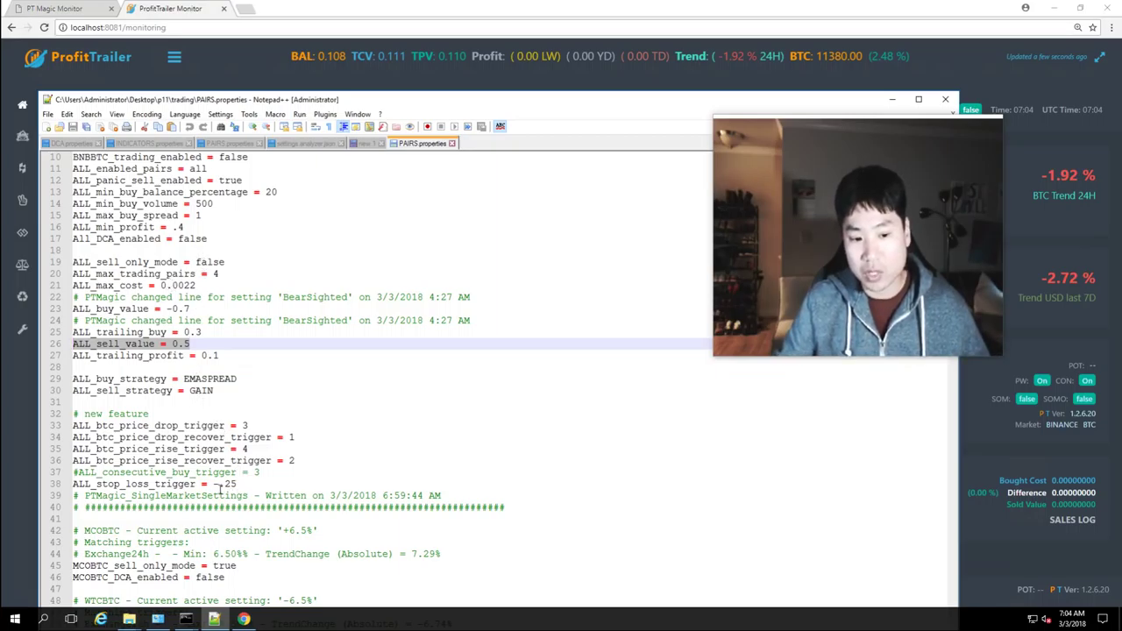
{"action": "left_click_drag", "start_coordinate": [242, 483], "coordinate": [216, 483]}
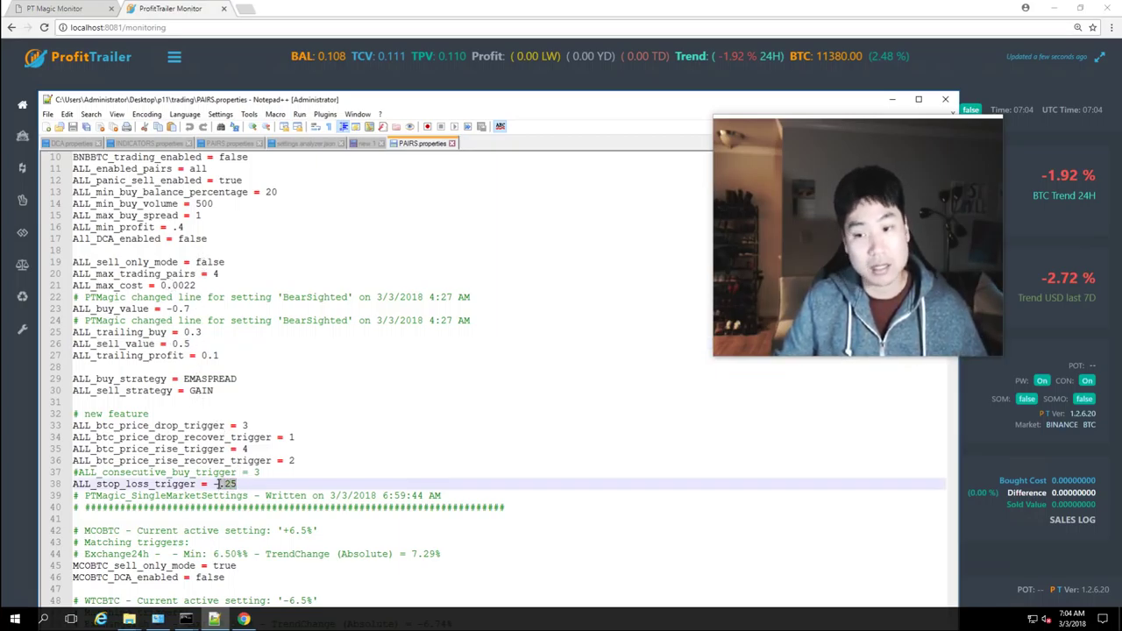
{"action": "left_click", "coordinate": [205, 347]}
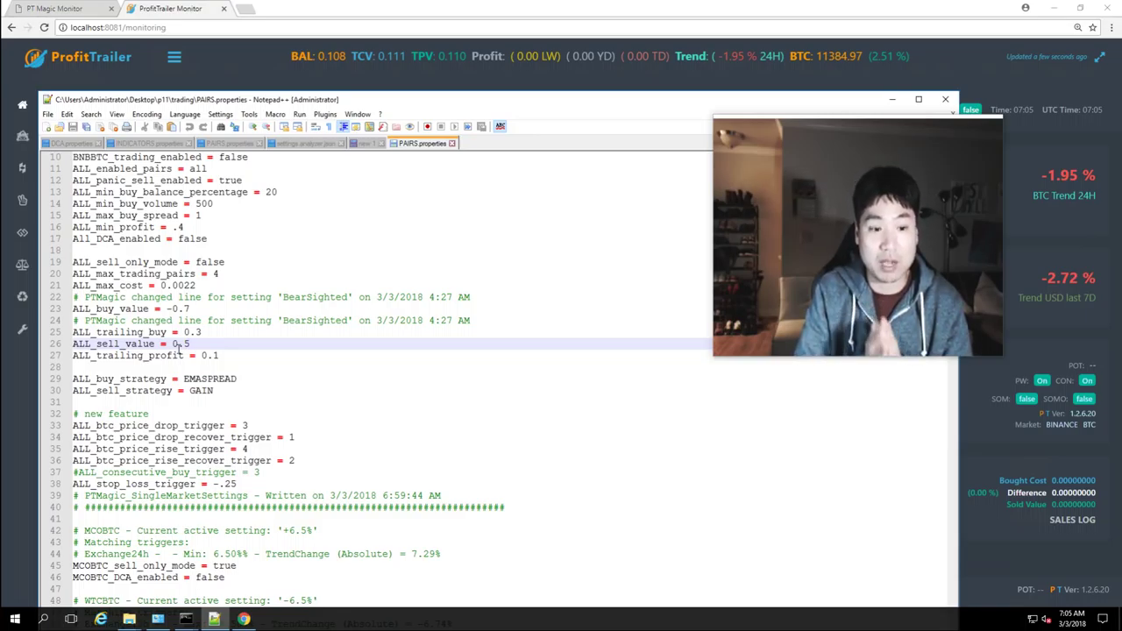
{"action": "double_click", "coordinate": [180, 345]}
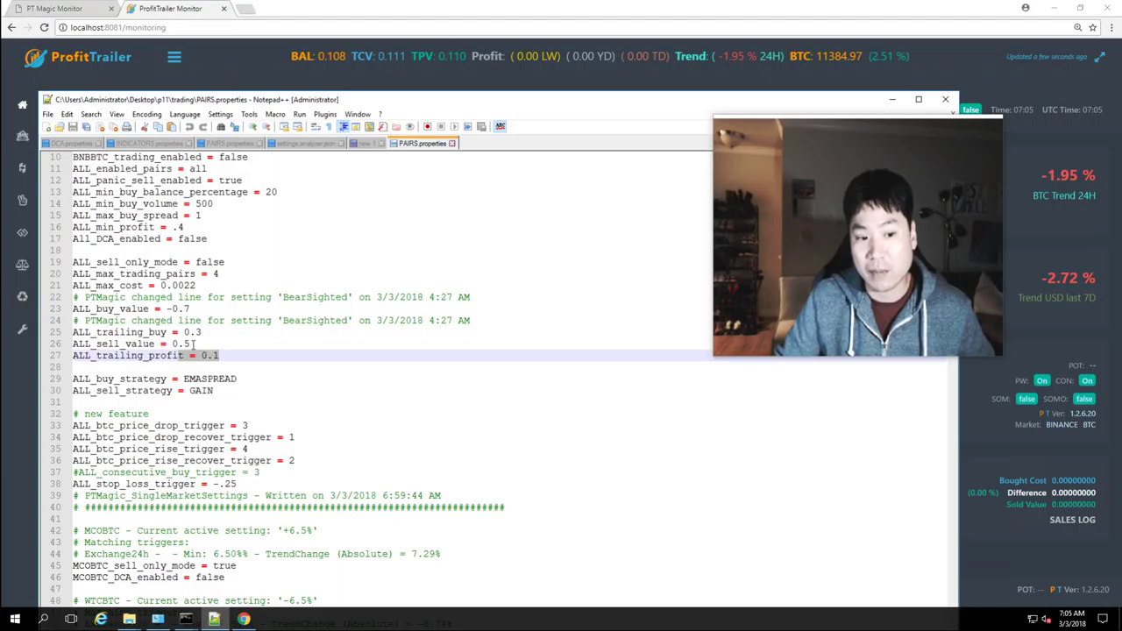
{"action": "left_click", "coordinate": [185, 344]}
{"action": "left_click_drag", "start_coordinate": [188, 344], "coordinate": [114, 345]}
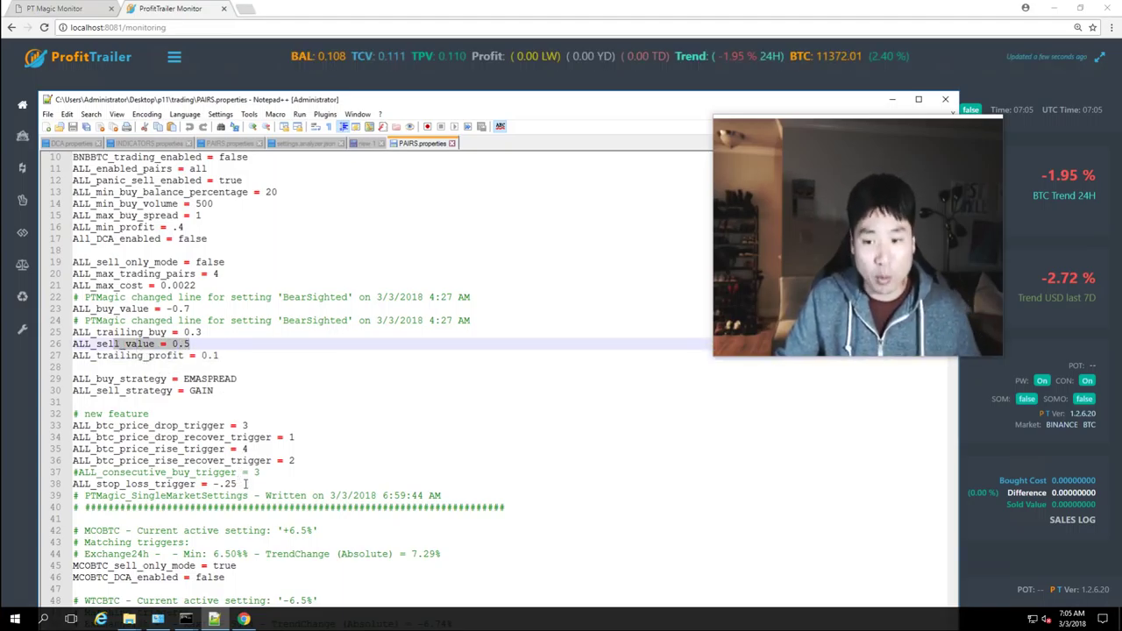
- Review how the ALL_buy_strategy setting relates to the ALL_buy_value line
{"action": "scroll", "coordinate": [254, 487], "scroll_direction": "down", "scroll_amount": 2}
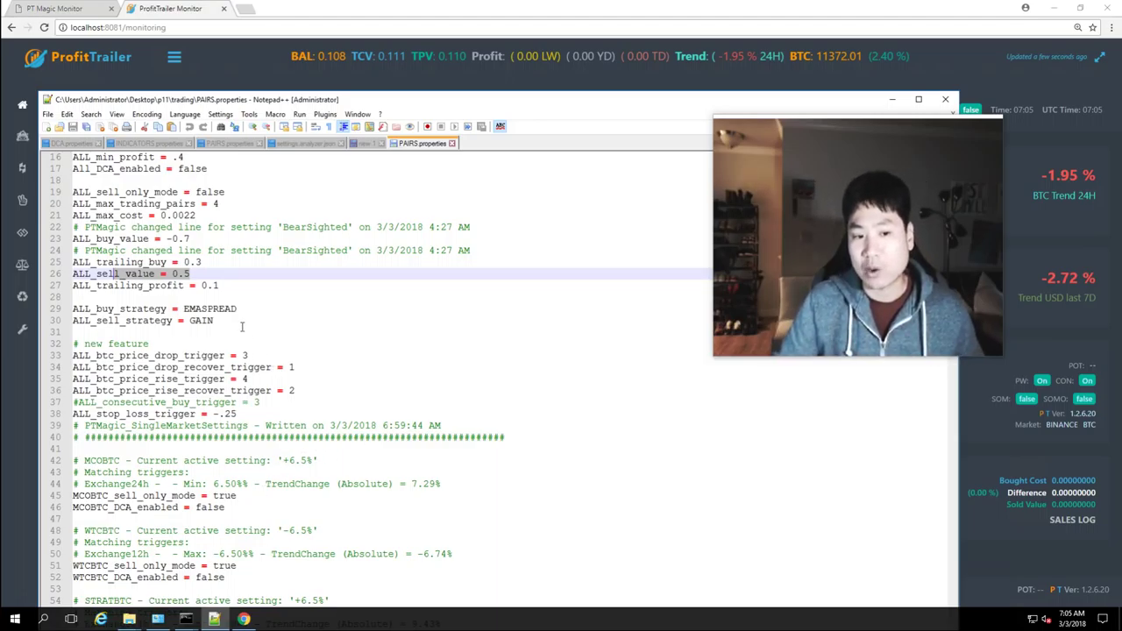
{"action": "left_click", "coordinate": [242, 326]}
{"action": "left_click_drag", "start_coordinate": [241, 309], "coordinate": [121, 310]}
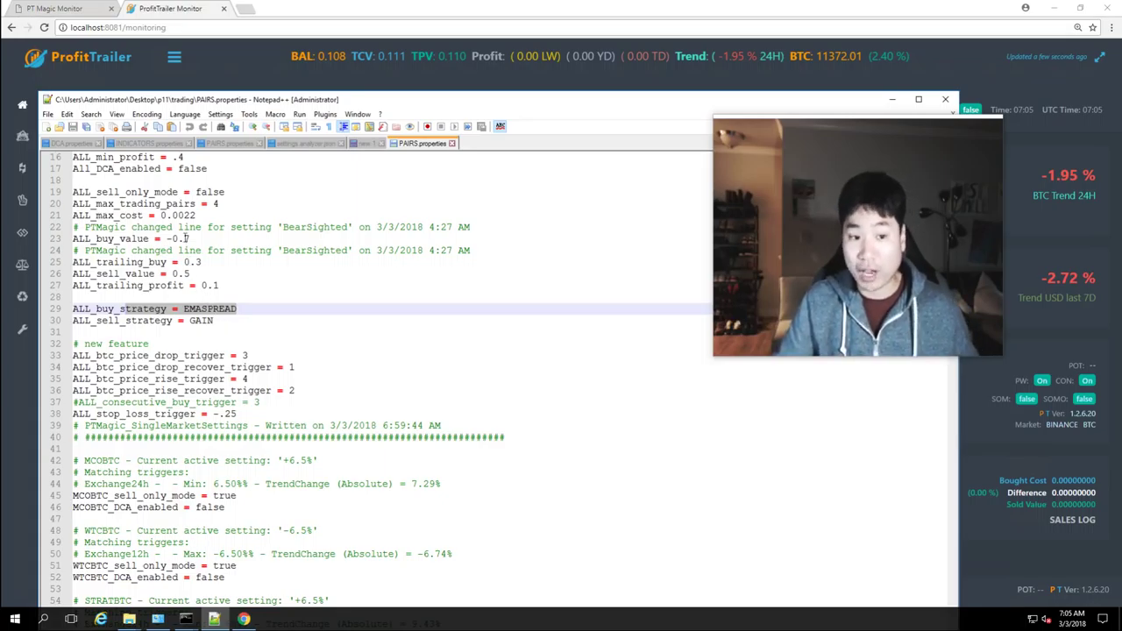
{"action": "left_click_drag", "start_coordinate": [192, 239], "coordinate": [95, 238]}
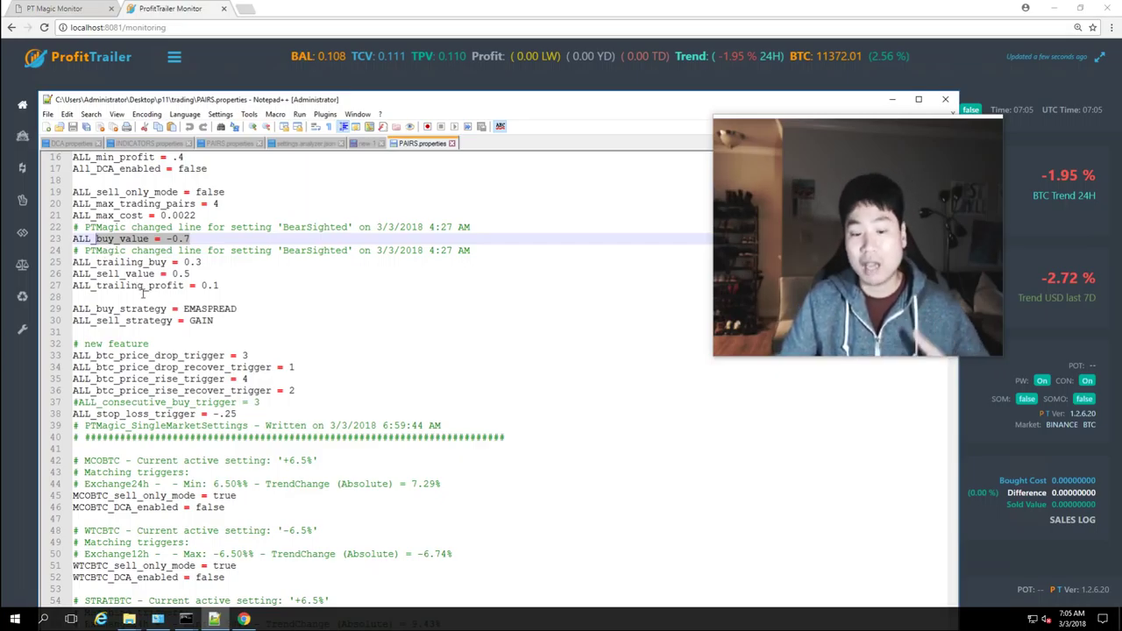
- Leave PAIRS.properties and bring up the settings.analyzer.json file at its MarketTrends section
{"action": "scroll", "coordinate": [145, 293], "scroll_direction": "down", "scroll_amount": 1}
{"action": "left_click", "coordinate": [269, 403]}
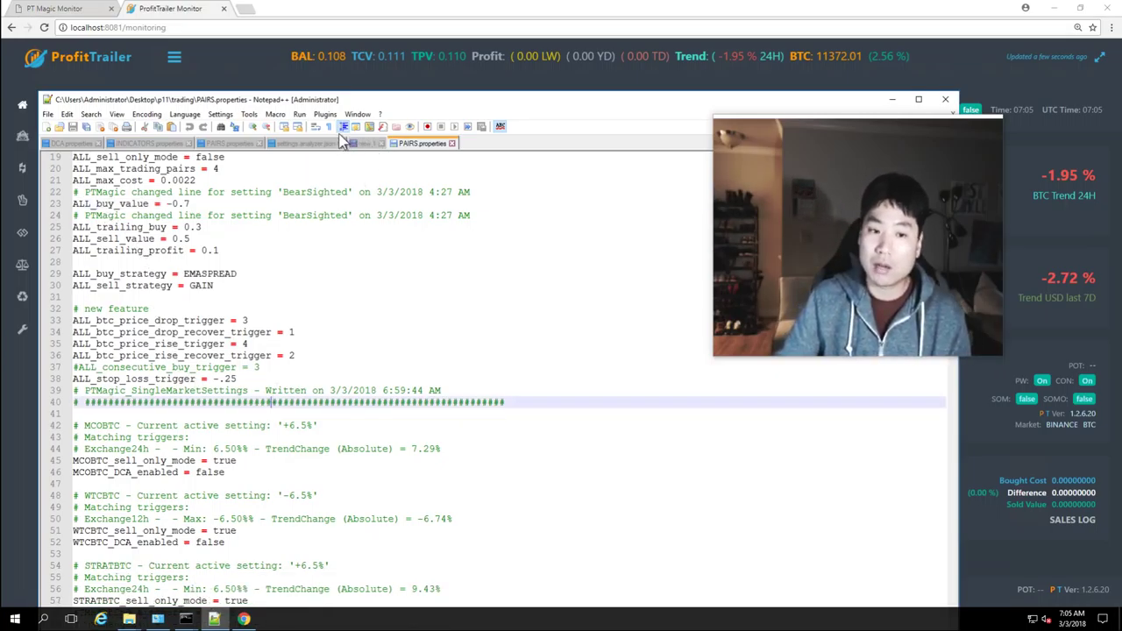
{"action": "left_click", "coordinate": [305, 144]}
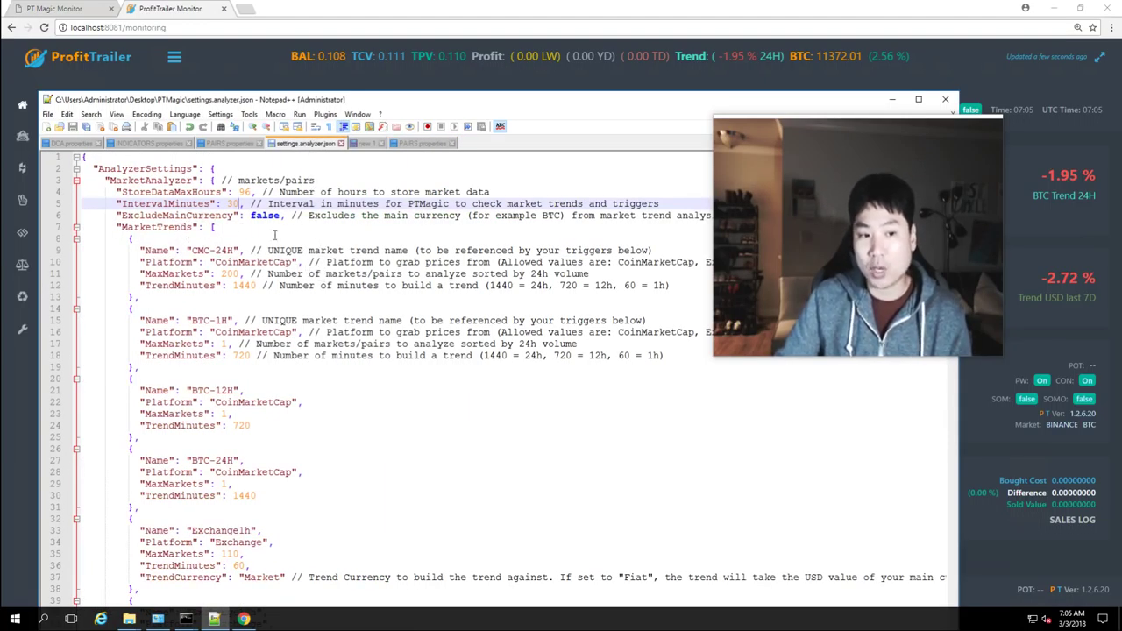
{"action": "left_click", "coordinate": [439, 298]}
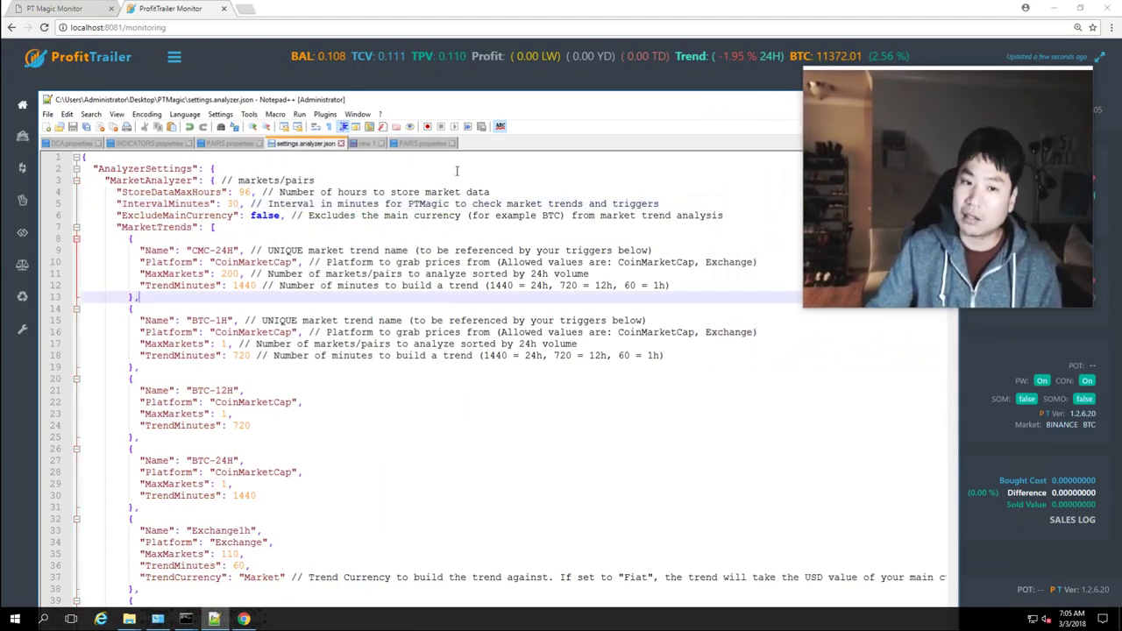
- Maximize the editor window and review the MarketTrends entries from CMC-24H through Exchange96h, highlighting the CMC-24H name and the Exchange96h block
{"action": "double_click", "coordinate": [498, 99]}
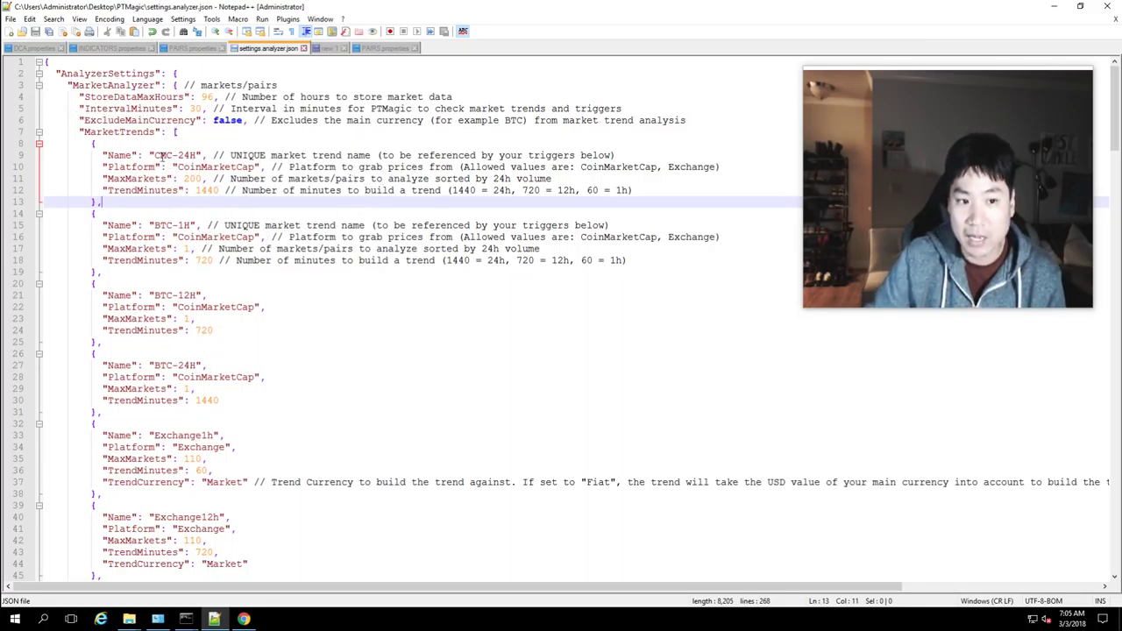
{"action": "left_click_drag", "start_coordinate": [149, 155], "coordinate": [203, 155]}
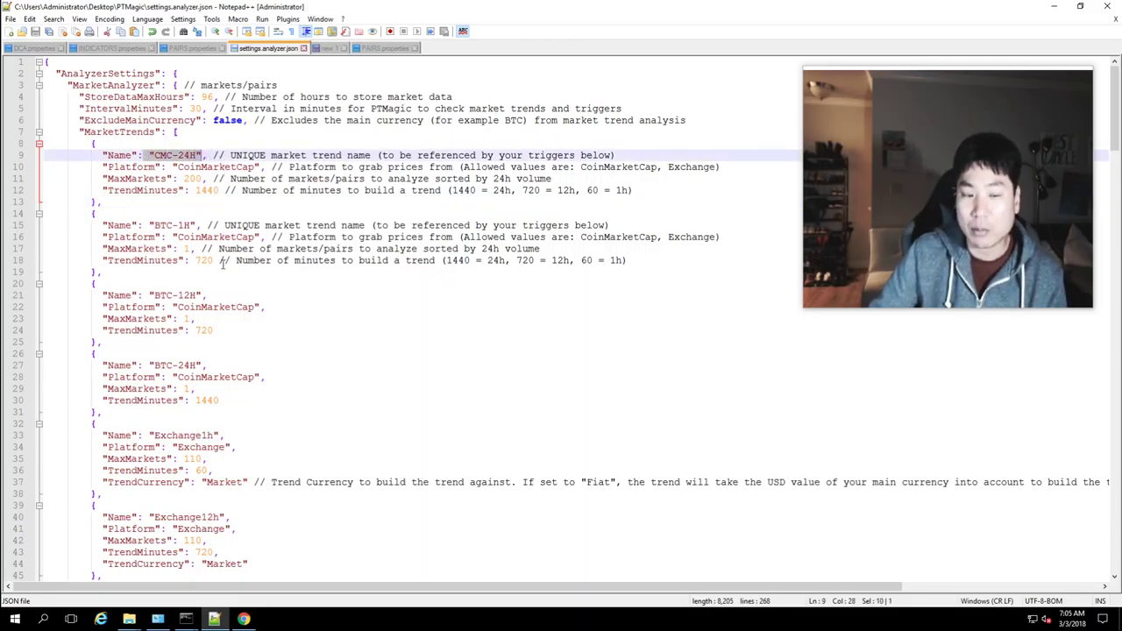
{"action": "scroll", "coordinate": [172, 232], "scroll_direction": "down", "scroll_amount": 1}
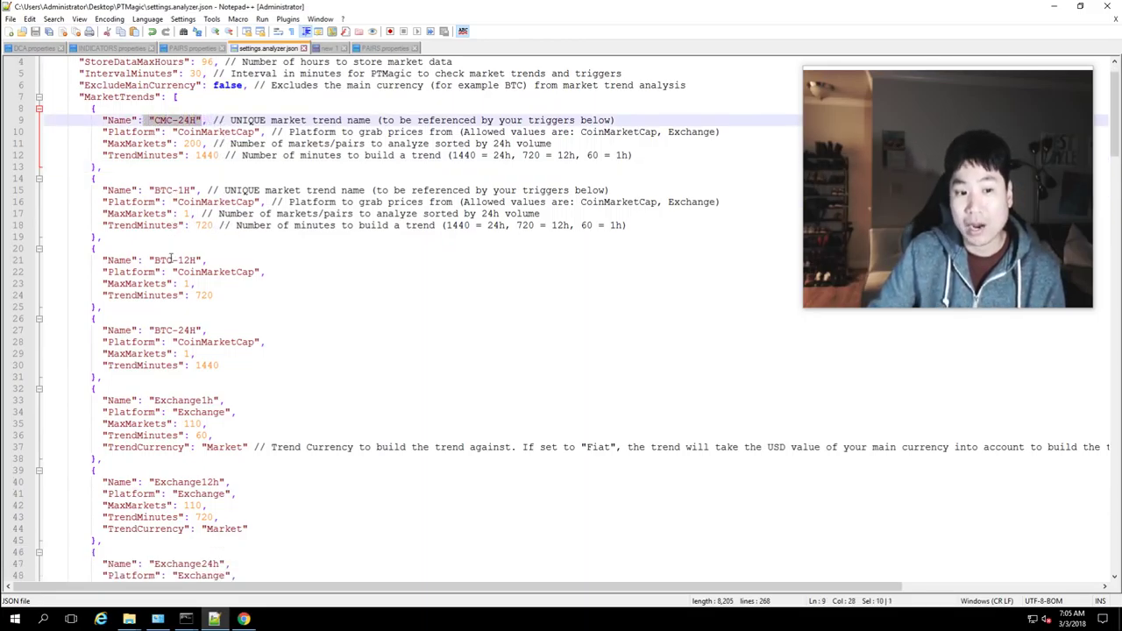
{"action": "scroll", "coordinate": [194, 337], "scroll_direction": "down", "scroll_amount": 9}
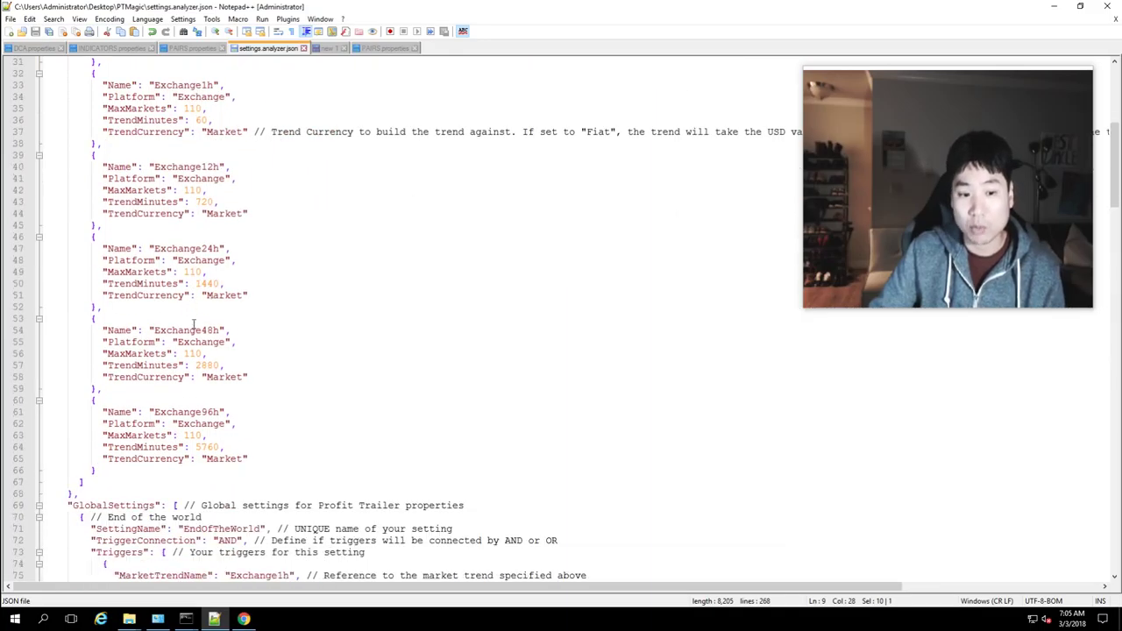
{"action": "scroll", "coordinate": [194, 325], "scroll_direction": "down", "scroll_amount": 1}
{"action": "left_click_drag", "start_coordinate": [254, 405], "coordinate": [104, 344]}
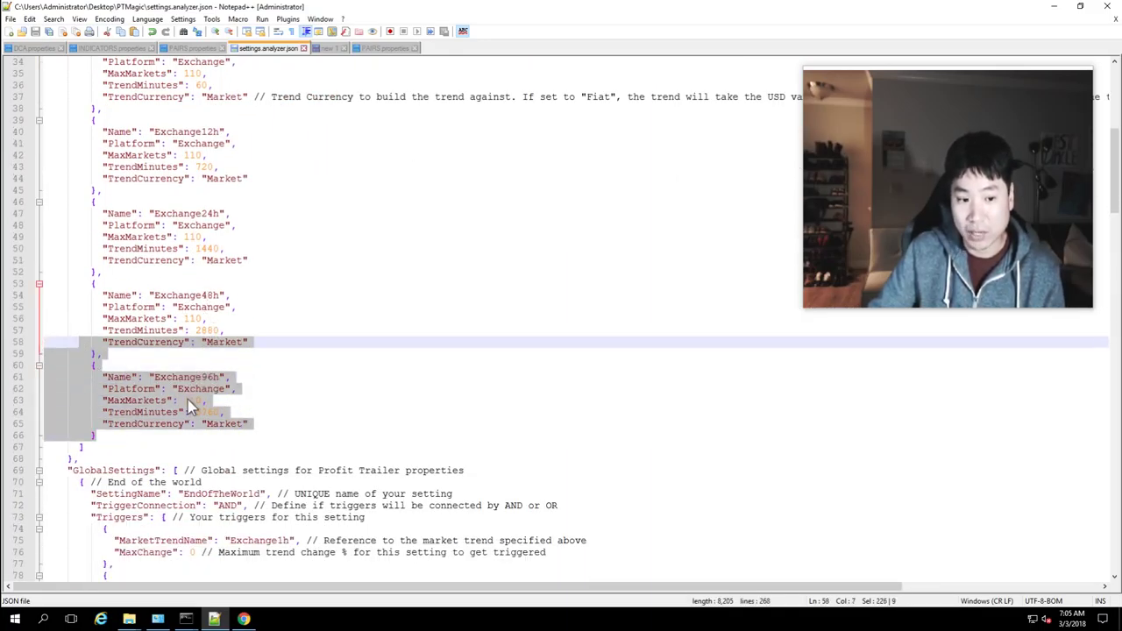
- Highlight the StoreDataMaxHours line and the IntervalMinutes value at the start of MarketAnalyzer to review the data storage and check interval settings
{"action": "scroll", "coordinate": [187, 399], "scroll_direction": "up", "scroll_amount": 11}
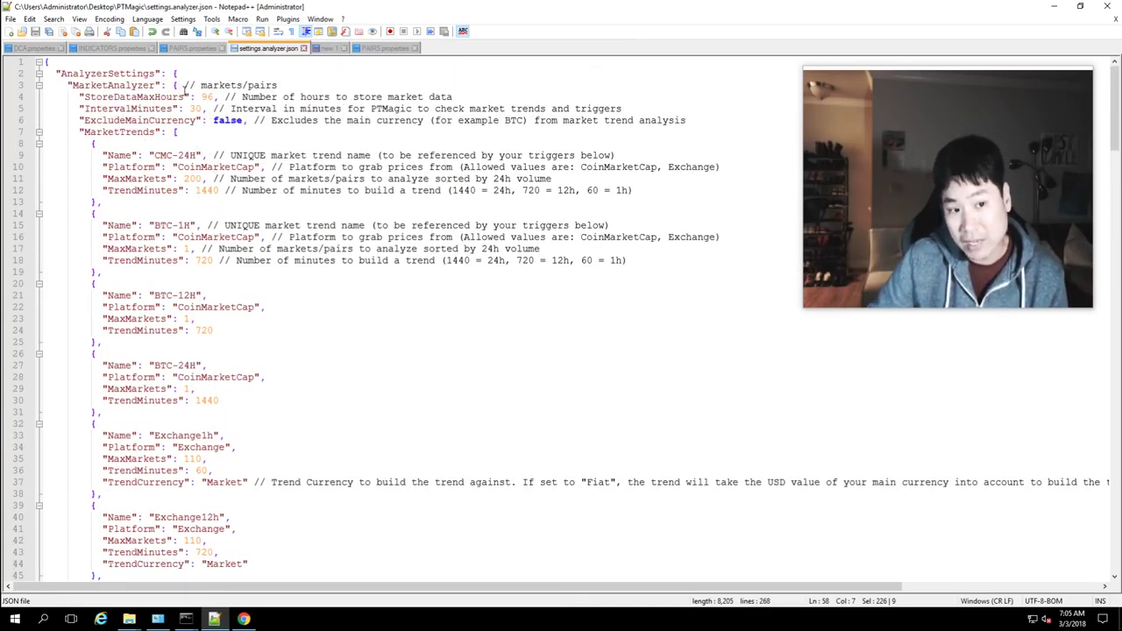
{"action": "left_click_drag", "start_coordinate": [79, 97], "coordinate": [205, 96]}
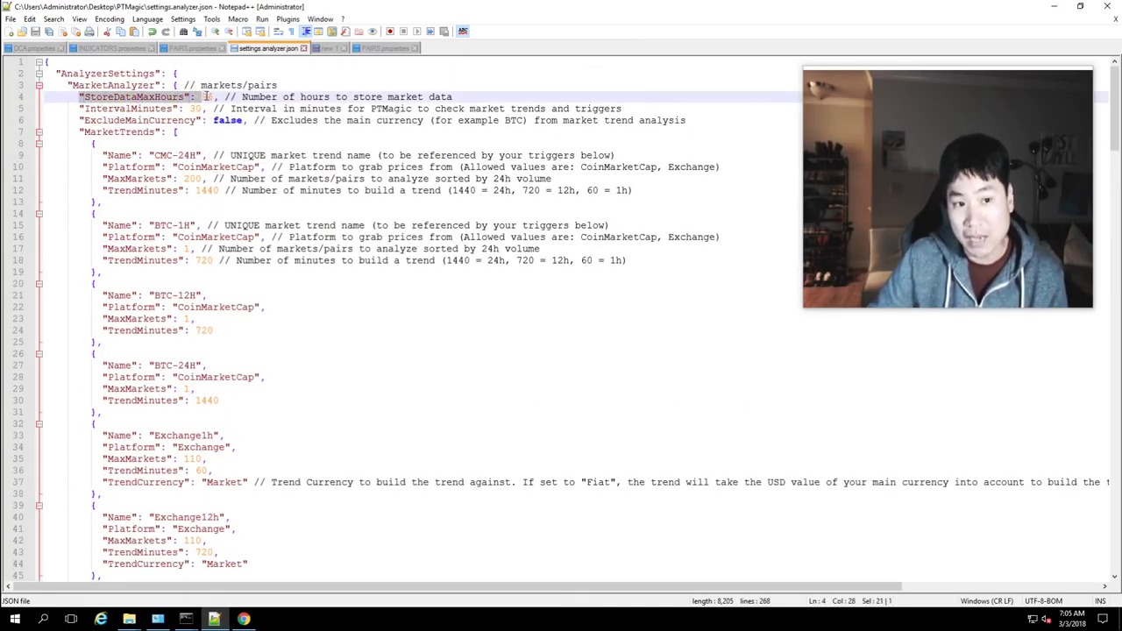
{"action": "triple_click", "coordinate": [205, 97]}
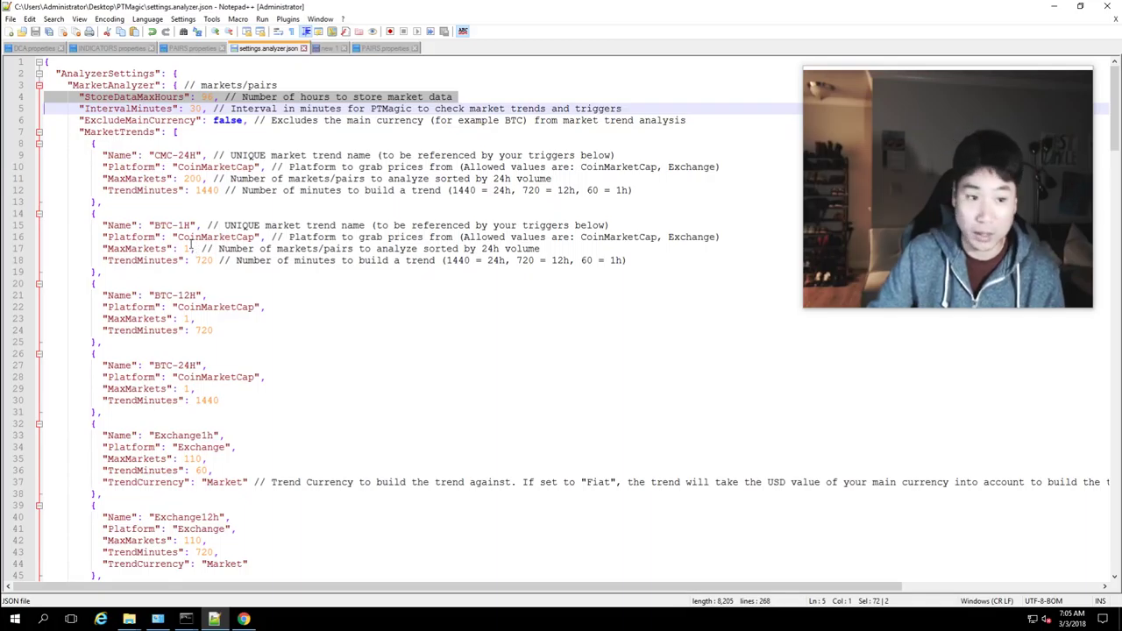
{"action": "left_click", "coordinate": [190, 109]}
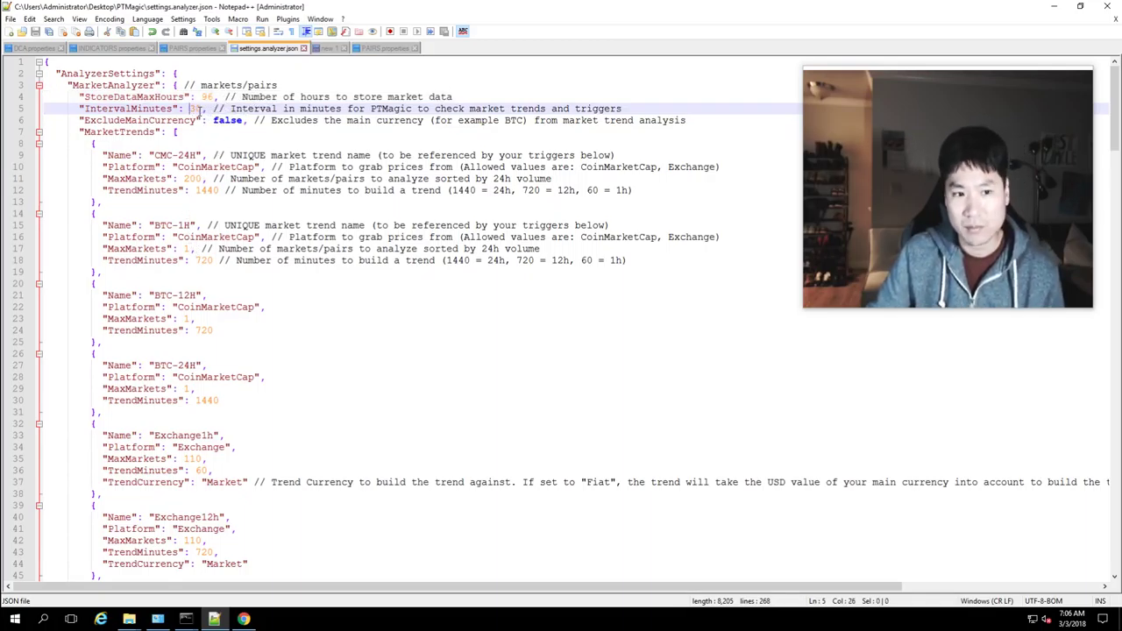
{"action": "double_click", "coordinate": [194, 109]}
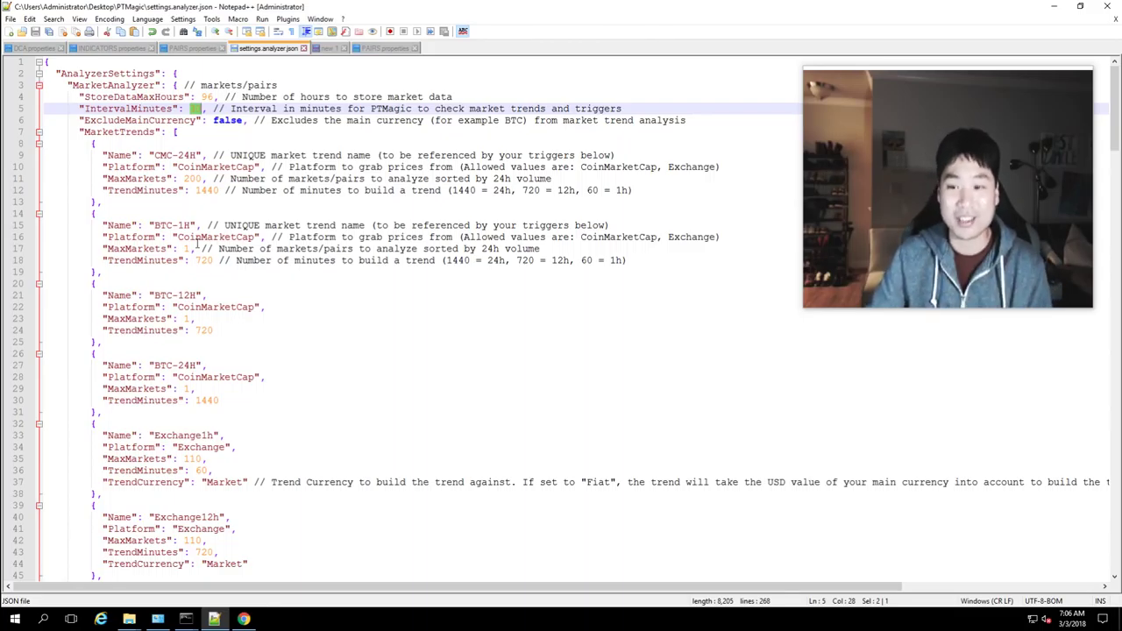
{"action": "scroll", "coordinate": [196, 245], "scroll_direction": "down", "scroll_amount": 3}
{"action": "scroll", "coordinate": [132, 175], "scroll_direction": "up", "scroll_amount": 3}
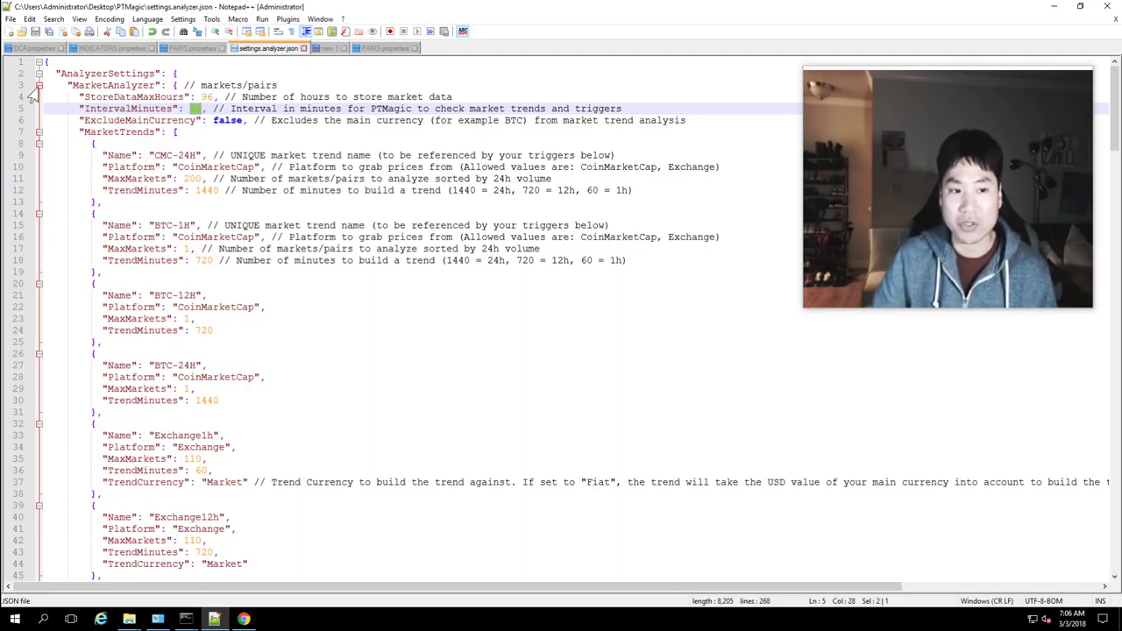
- Collapse the MarketAnalyzer section and review the EndOfTheWorld and TankingDown settings under GlobalSettings, highlighting their setting names
{"action": "left_click", "coordinate": [38, 85]}
{"action": "left_click", "coordinate": [122, 178]}
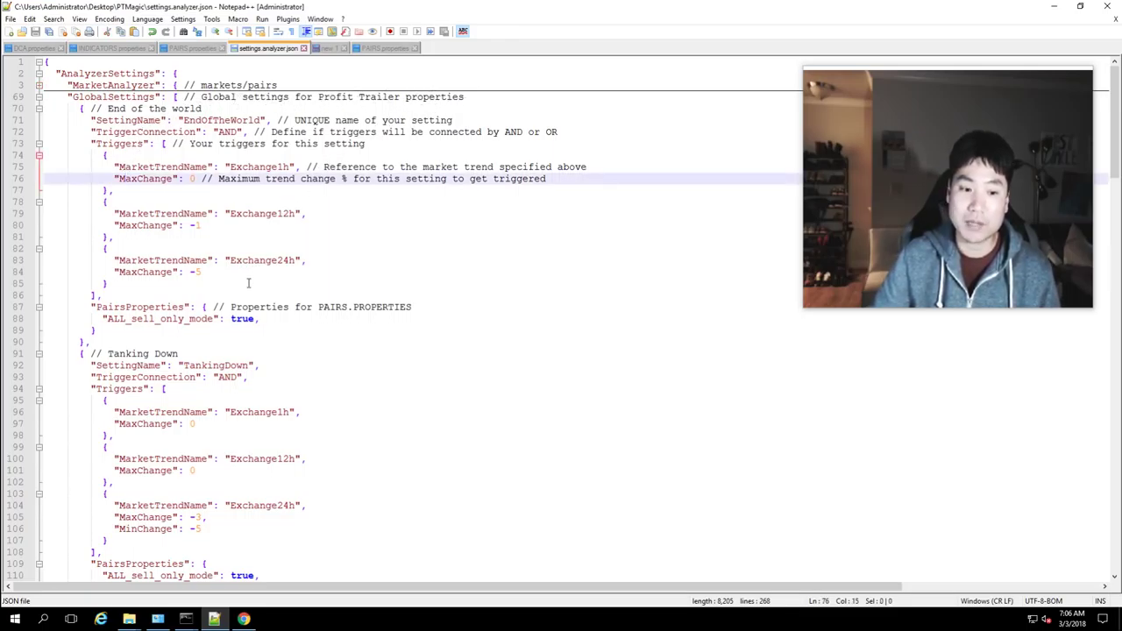
{"action": "scroll", "coordinate": [248, 283], "scroll_direction": "down", "scroll_amount": 1}
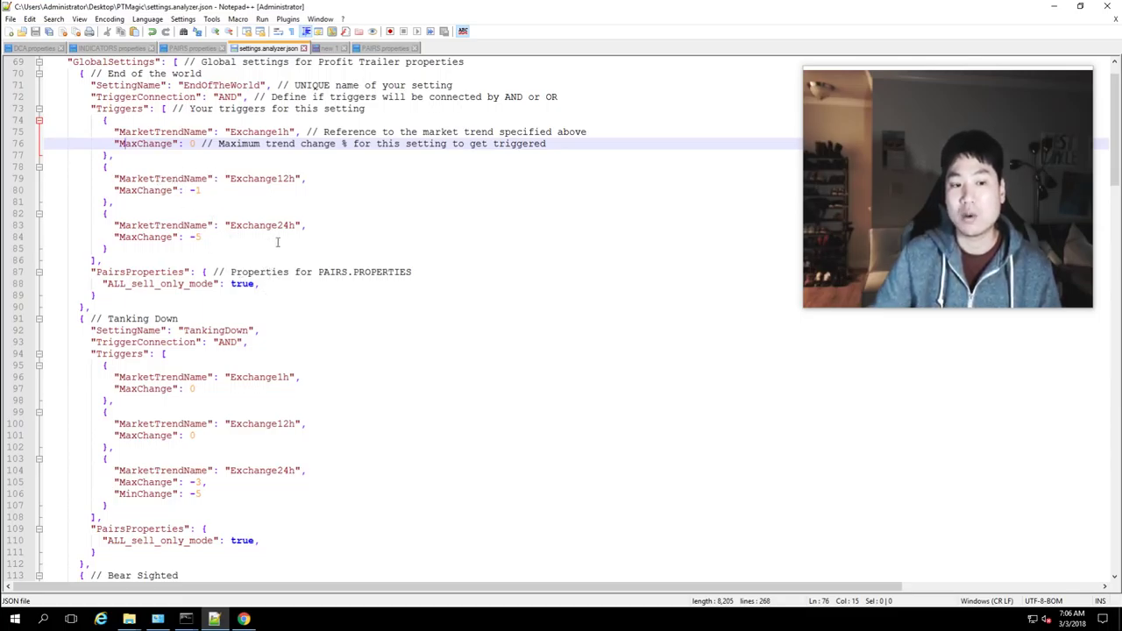
{"action": "scroll", "coordinate": [244, 324], "scroll_direction": "down", "scroll_amount": 1}
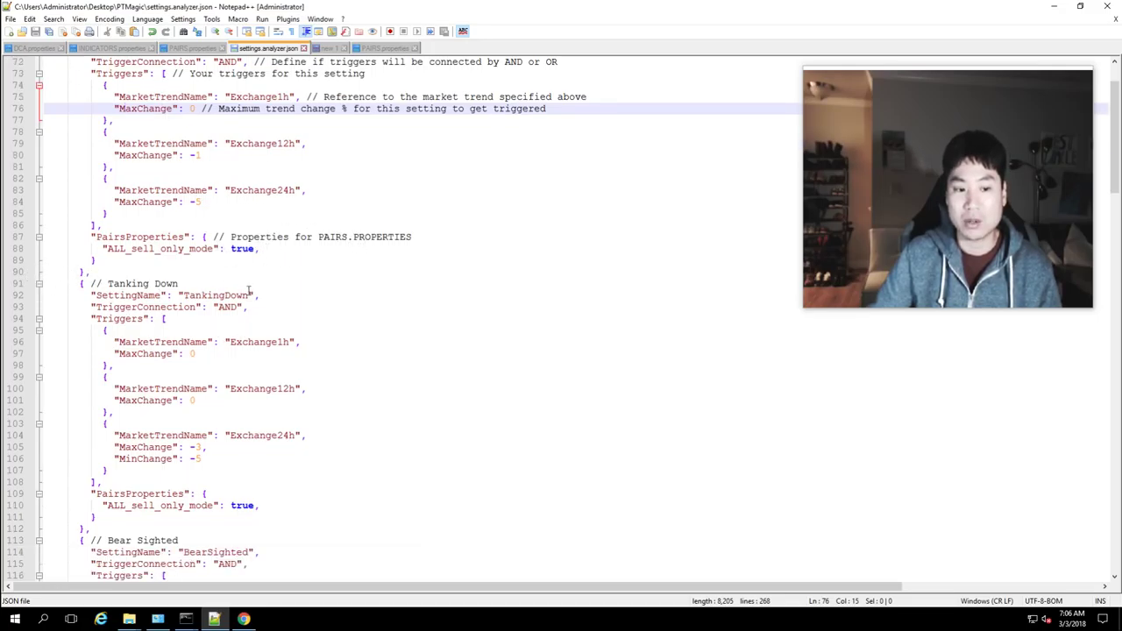
{"action": "left_click_drag", "start_coordinate": [259, 295], "coordinate": [46, 284]}
{"action": "scroll", "coordinate": [211, 101], "scroll_direction": "up", "scroll_amount": 2}
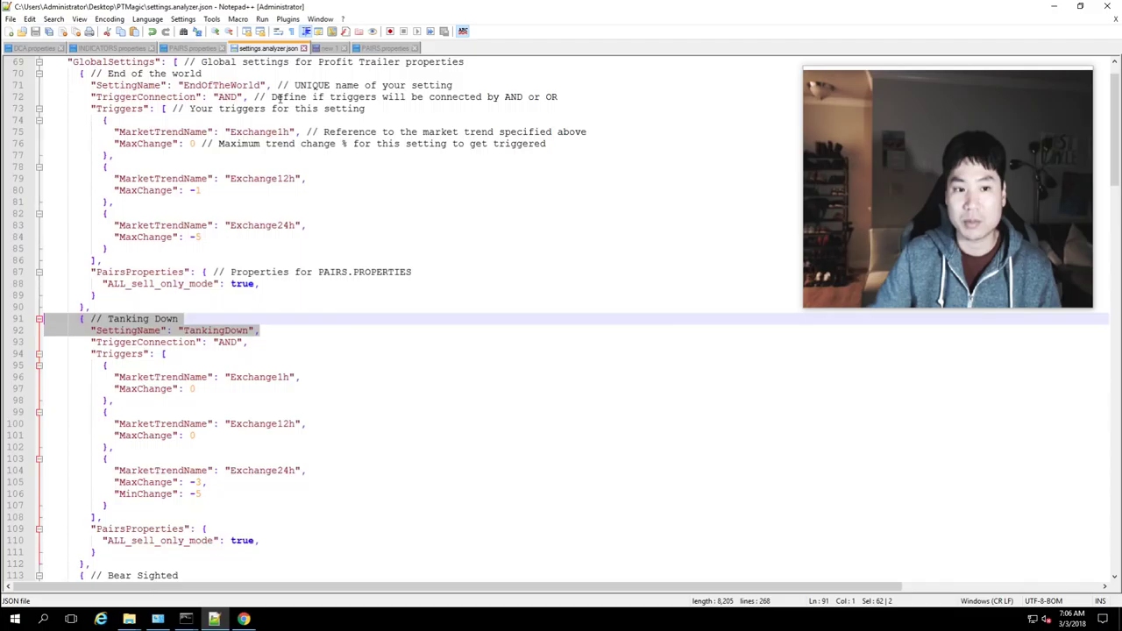
{"action": "left_click_drag", "start_coordinate": [456, 120], "coordinate": [46, 120]}
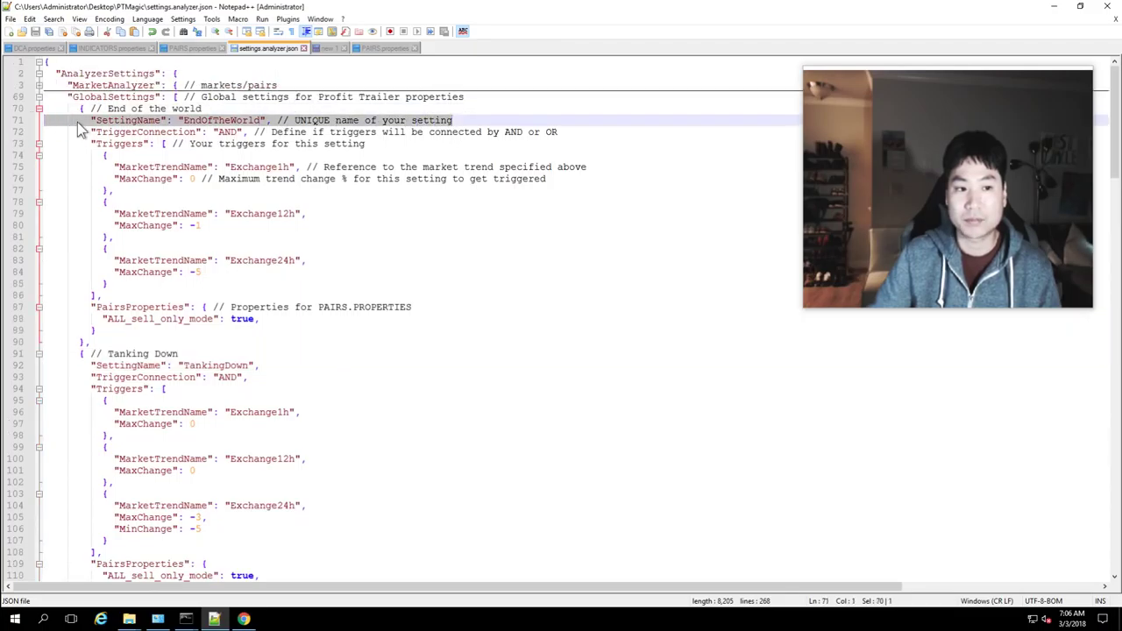
- Review the triggers and PairsProperties under GlobalSettings, collapsing each block from End of the world through To the Moon
{"action": "left_click", "coordinate": [38, 108]}
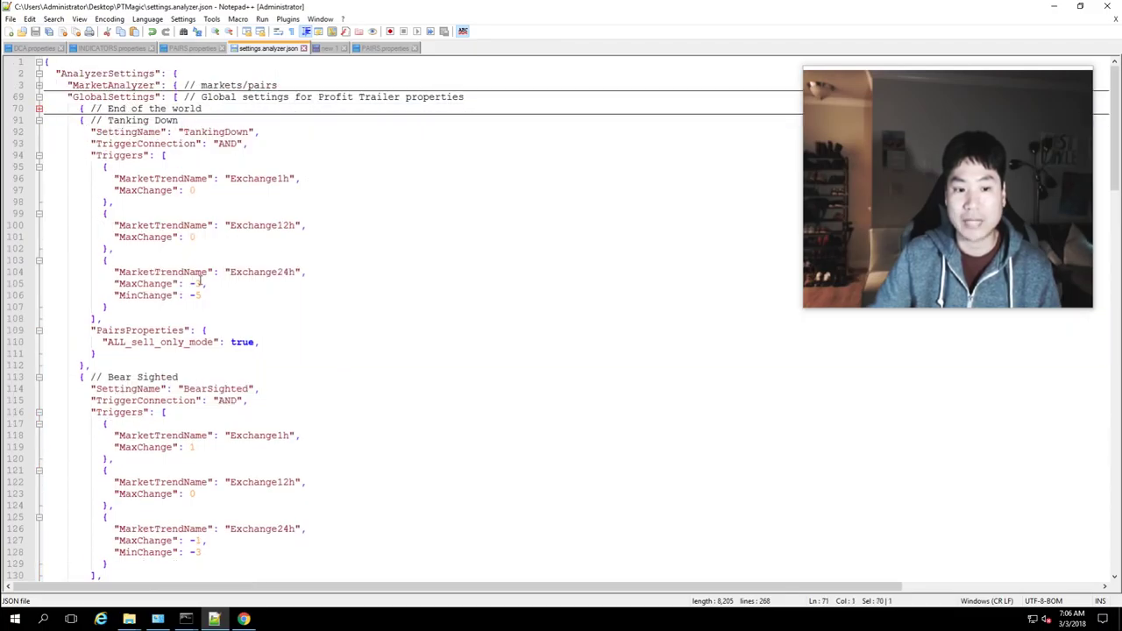
{"action": "left_click_drag", "start_coordinate": [267, 342], "coordinate": [28, 343]}
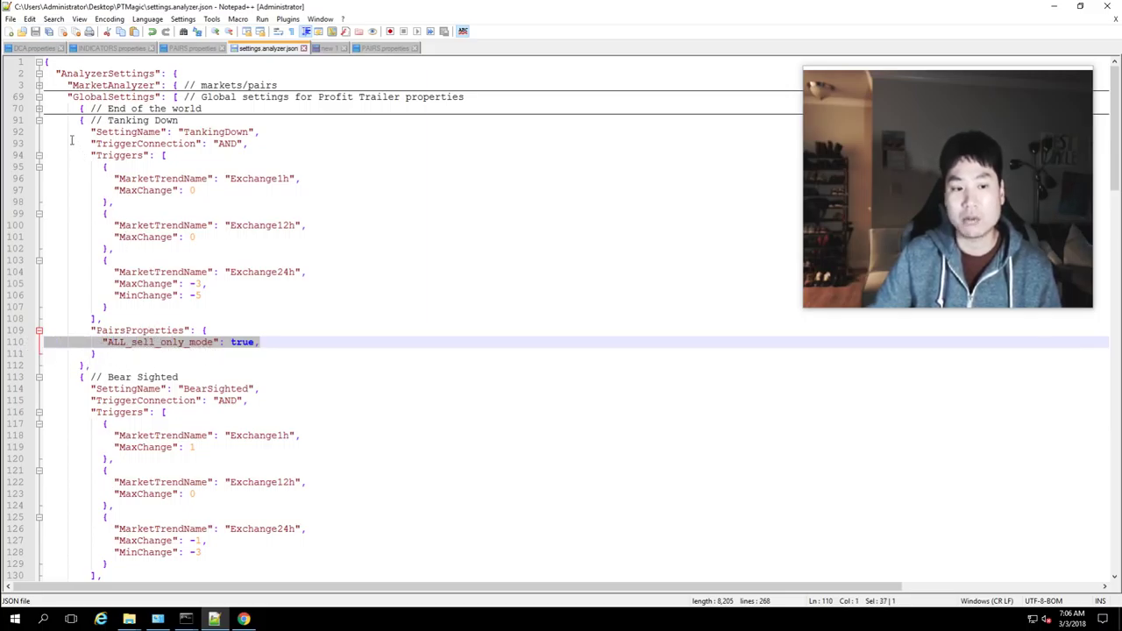
{"action": "left_click", "coordinate": [39, 121]}
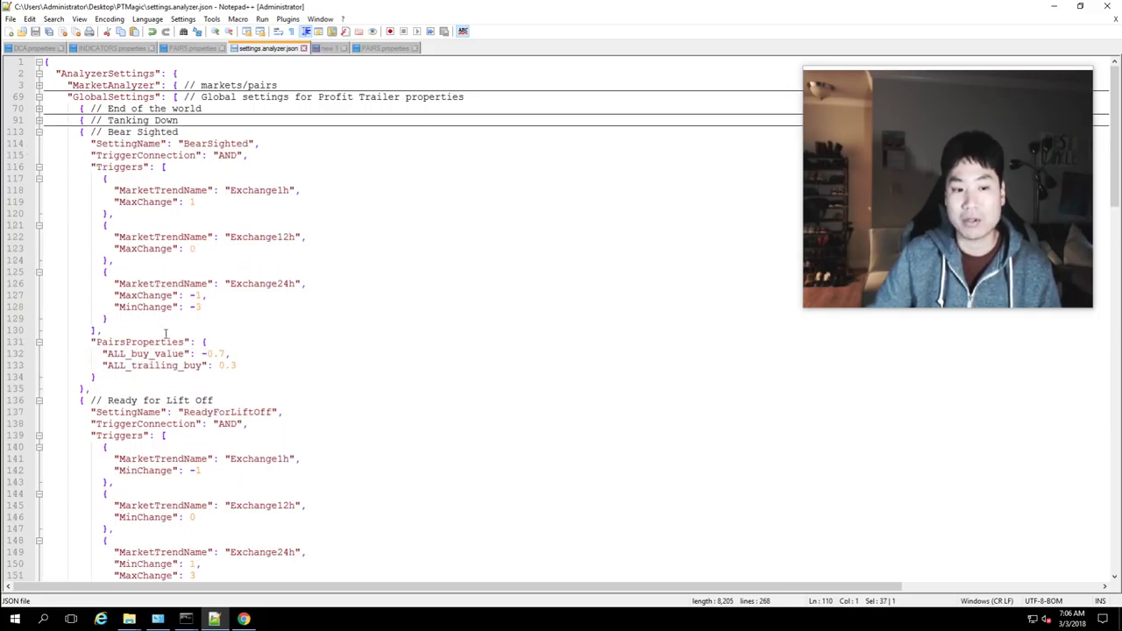
{"action": "left_click_drag", "start_coordinate": [236, 366], "coordinate": [97, 342]}
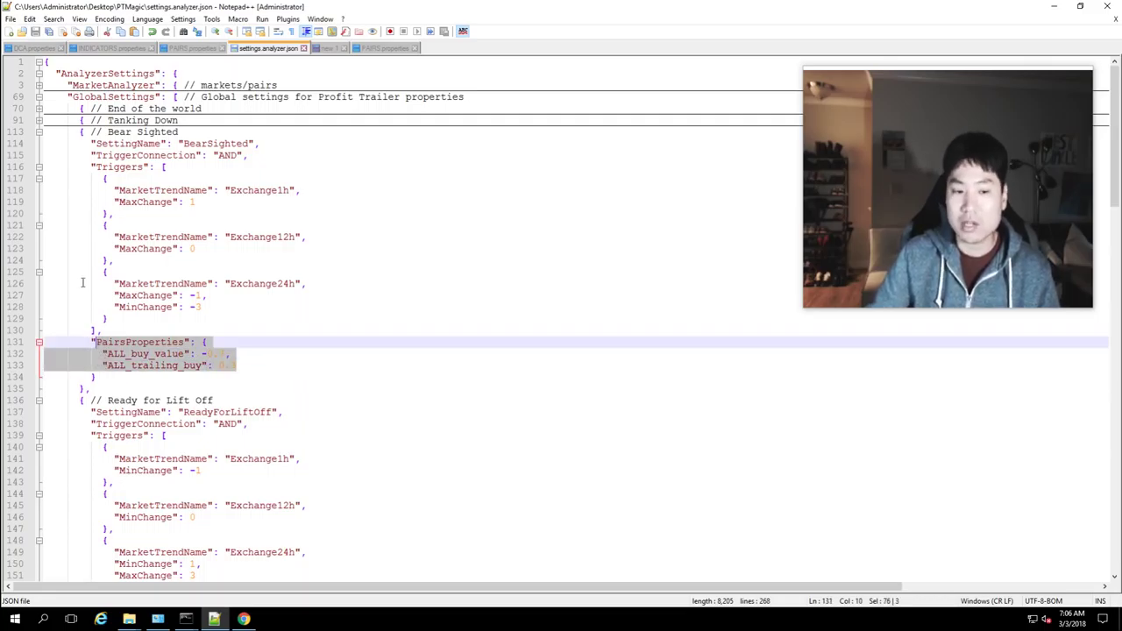
{"action": "left_click", "coordinate": [38, 132]}
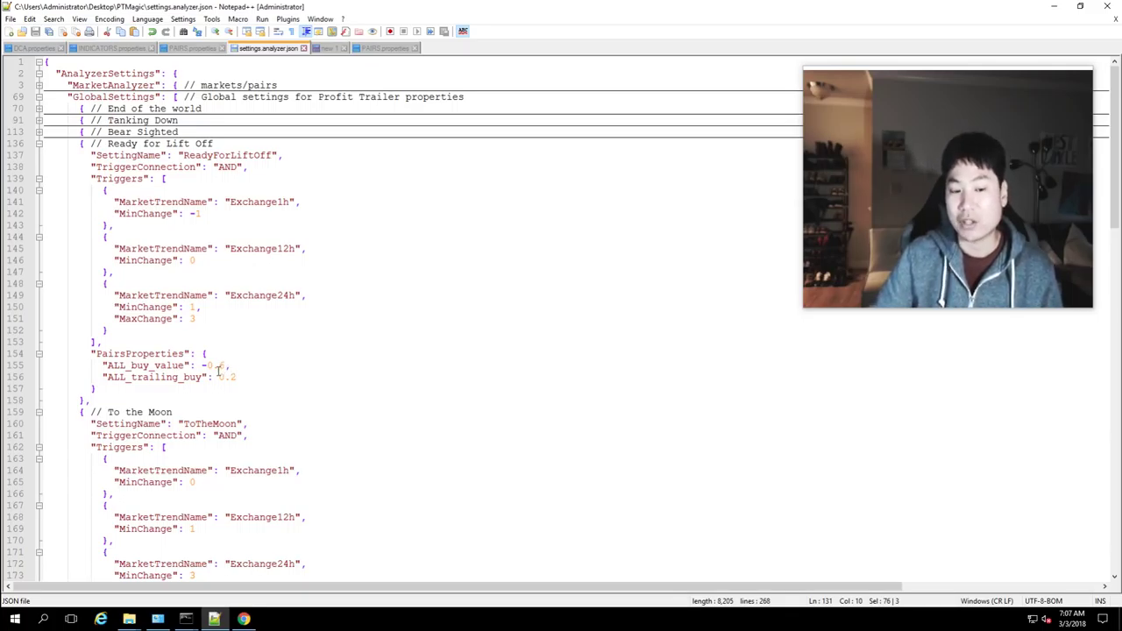
{"action": "left_click", "coordinate": [38, 143]}
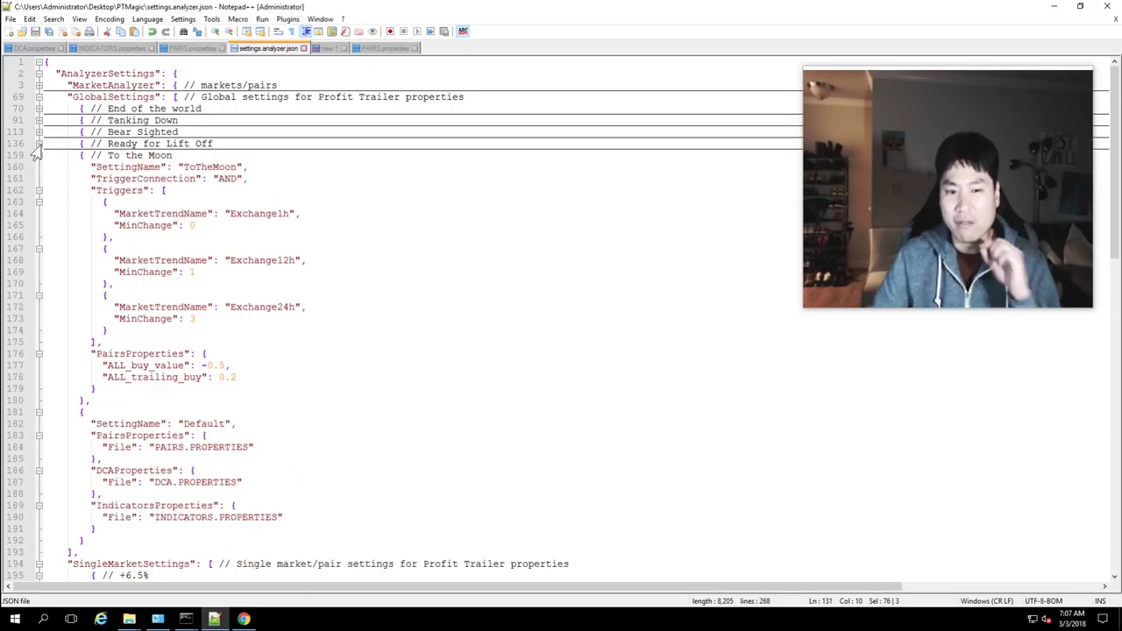
{"action": "left_click", "coordinate": [39, 155]}
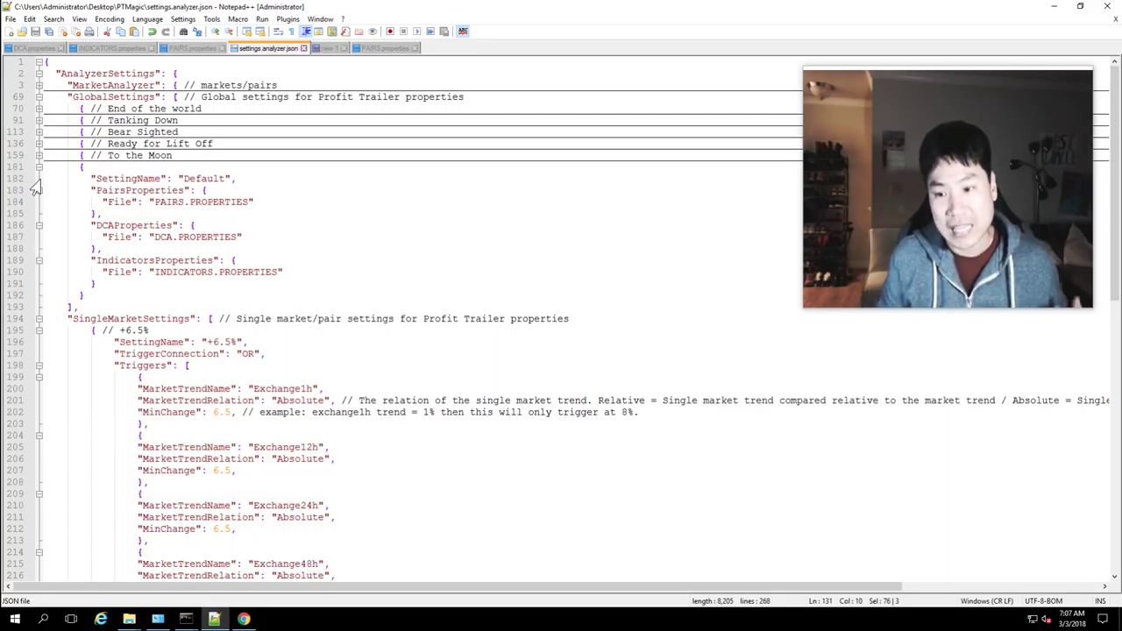
- Review the +6.5% setting in SingleMarketSettings, highlighting the Absolute trend relation and the PairsProperties lines for sell-only mode and DCA
{"action": "scroll", "coordinate": [196, 226], "scroll_direction": "down", "scroll_amount": 2}
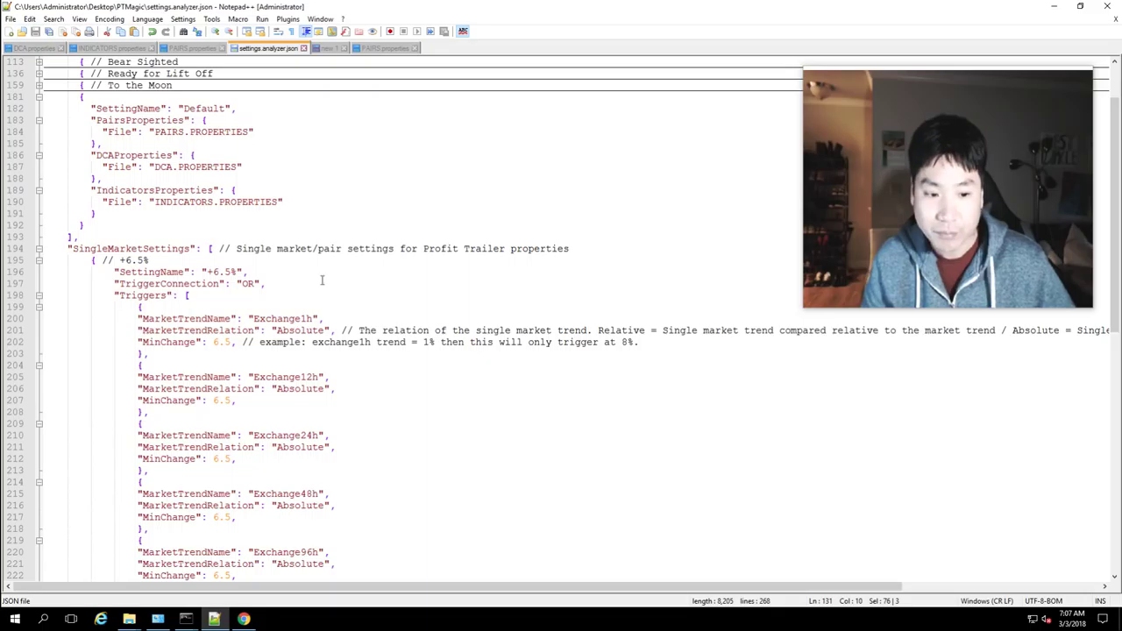
{"action": "scroll", "coordinate": [189, 249], "scroll_direction": "down", "scroll_amount": 2}
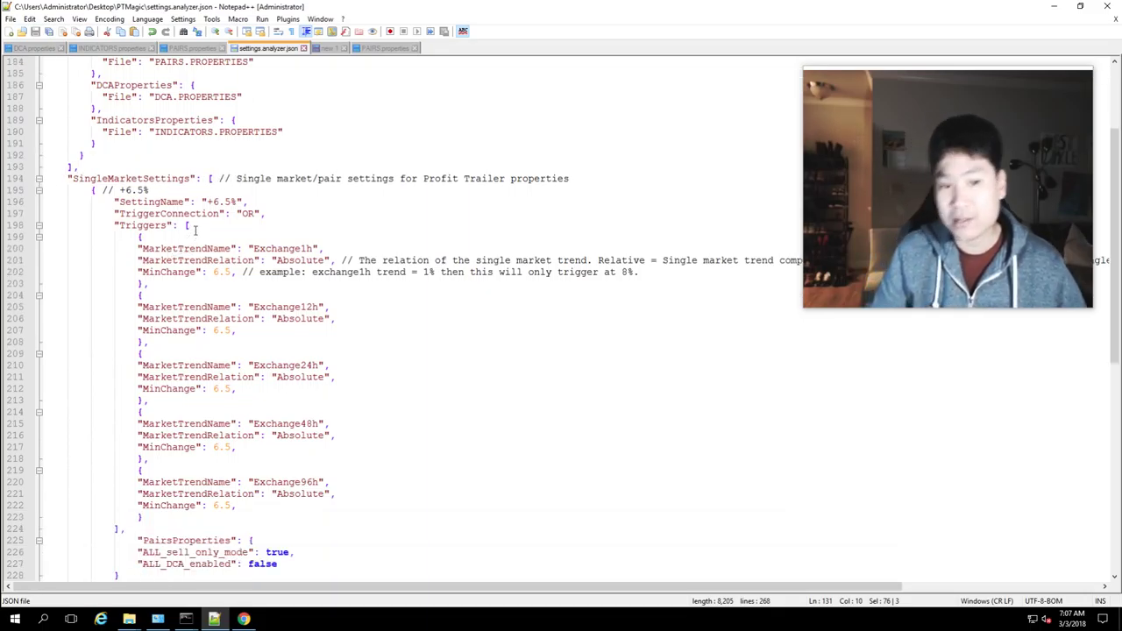
{"action": "scroll", "coordinate": [244, 178], "scroll_direction": "down", "scroll_amount": 2}
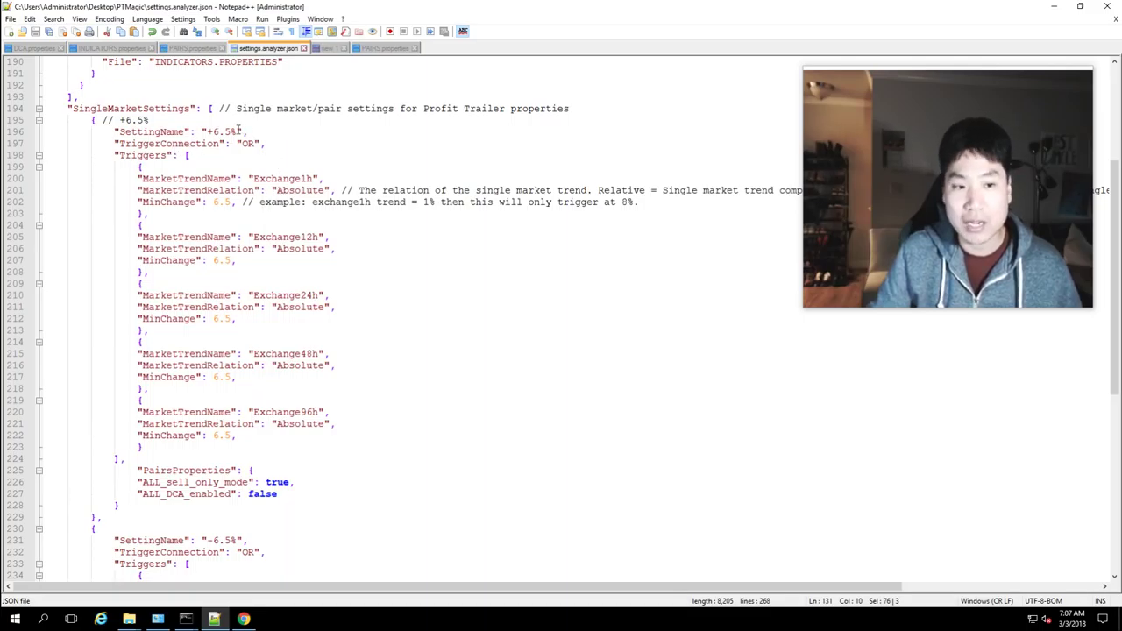
{"action": "double_click", "coordinate": [299, 189]}
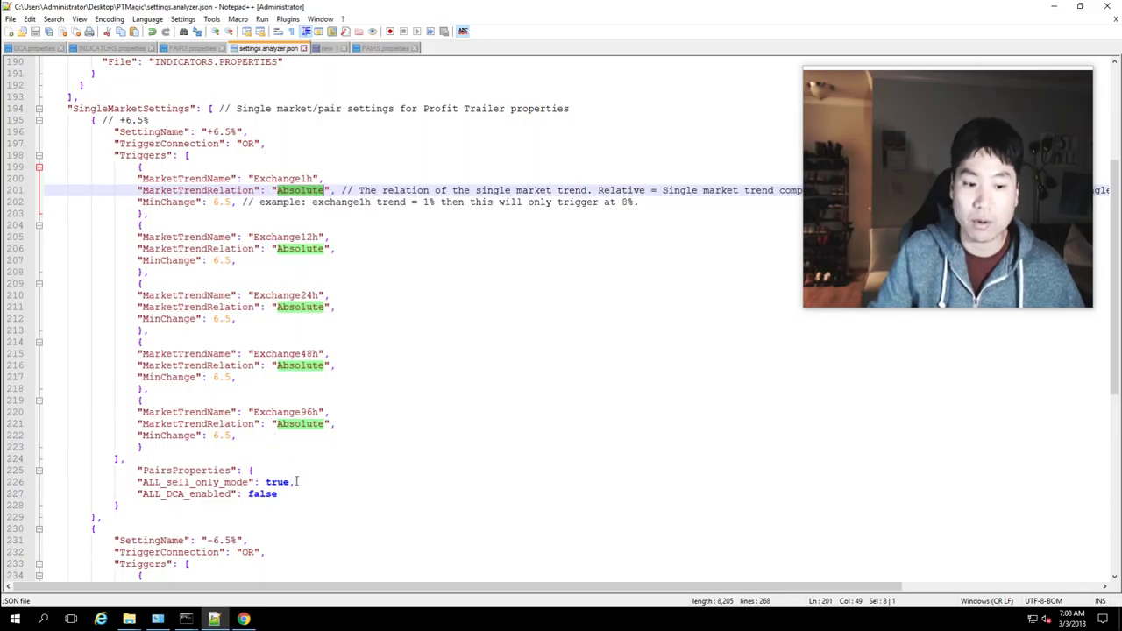
{"action": "left_click_drag", "start_coordinate": [289, 492], "coordinate": [91, 458]}
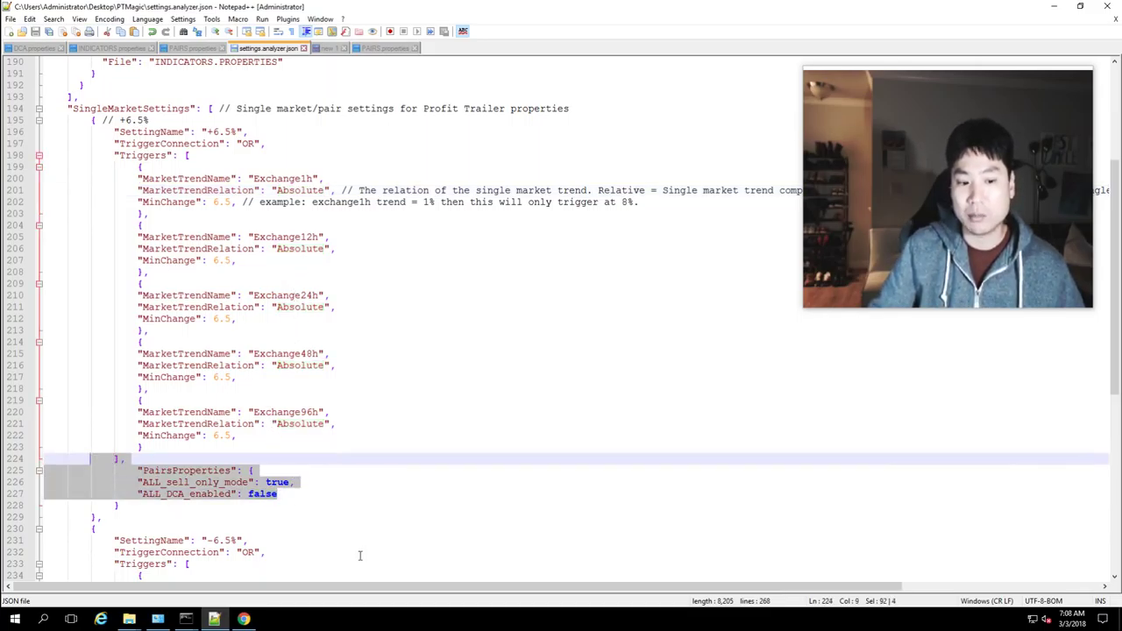
- Switch to the trading folder's PAIRS.properties and examine the per-coin settings written by PT Magic, highlighting the ARKBTC and VENBTC trend changes
{"action": "left_click", "coordinate": [383, 49]}
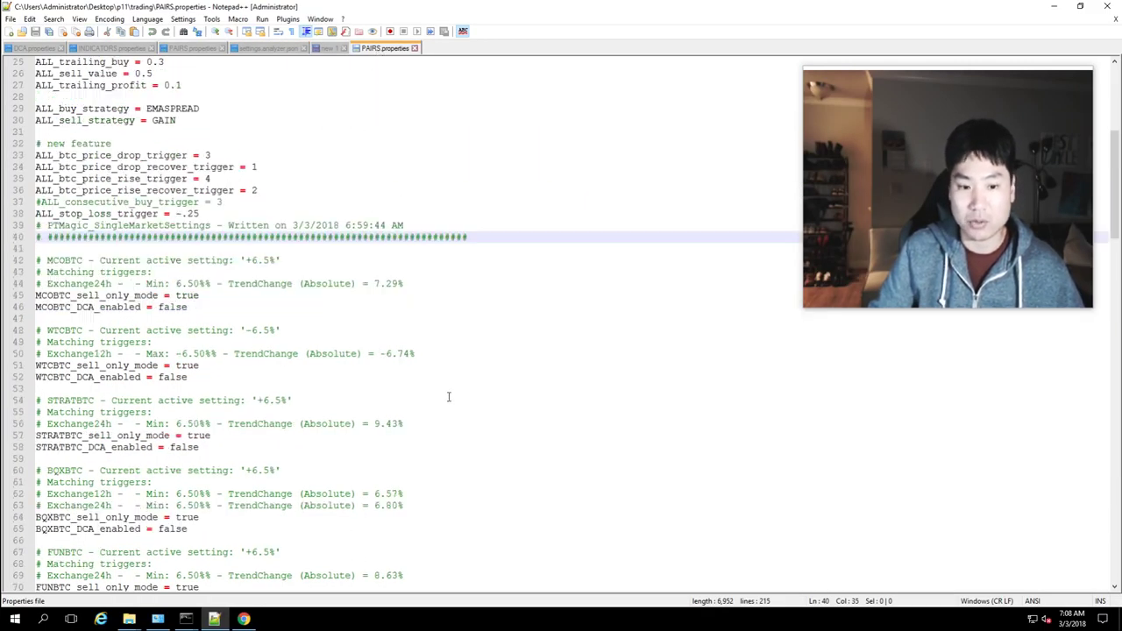
{"action": "scroll", "coordinate": [448, 397], "scroll_direction": "down", "scroll_amount": 15}
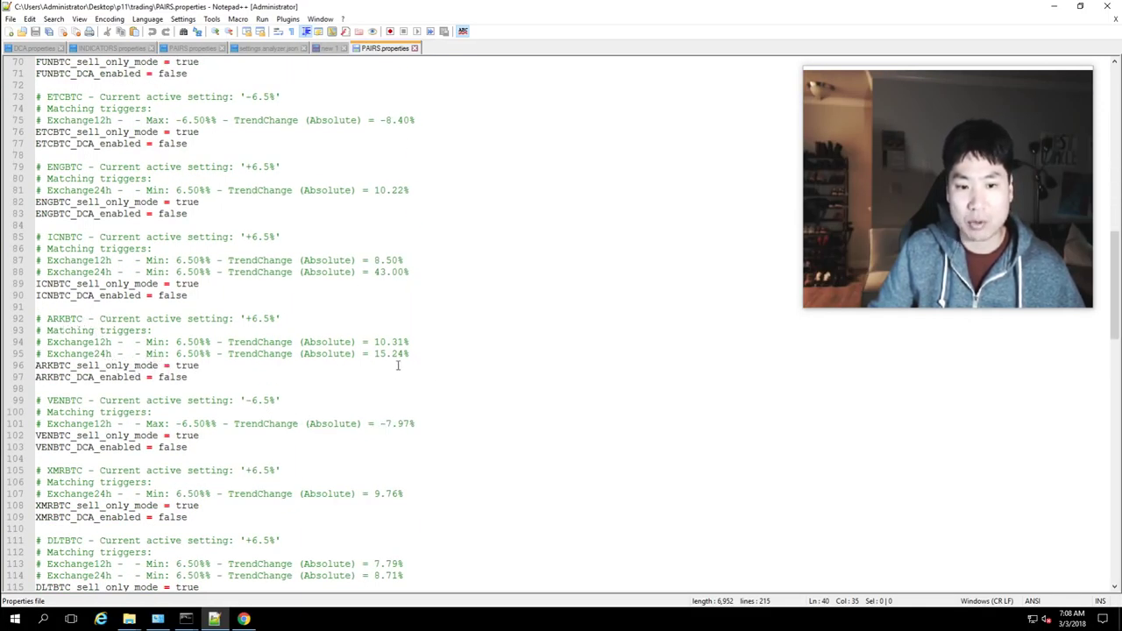
{"action": "left_click_drag", "start_coordinate": [346, 350], "coordinate": [448, 353]}
{"action": "scroll", "coordinate": [395, 356], "scroll_direction": "down", "scroll_amount": 1}
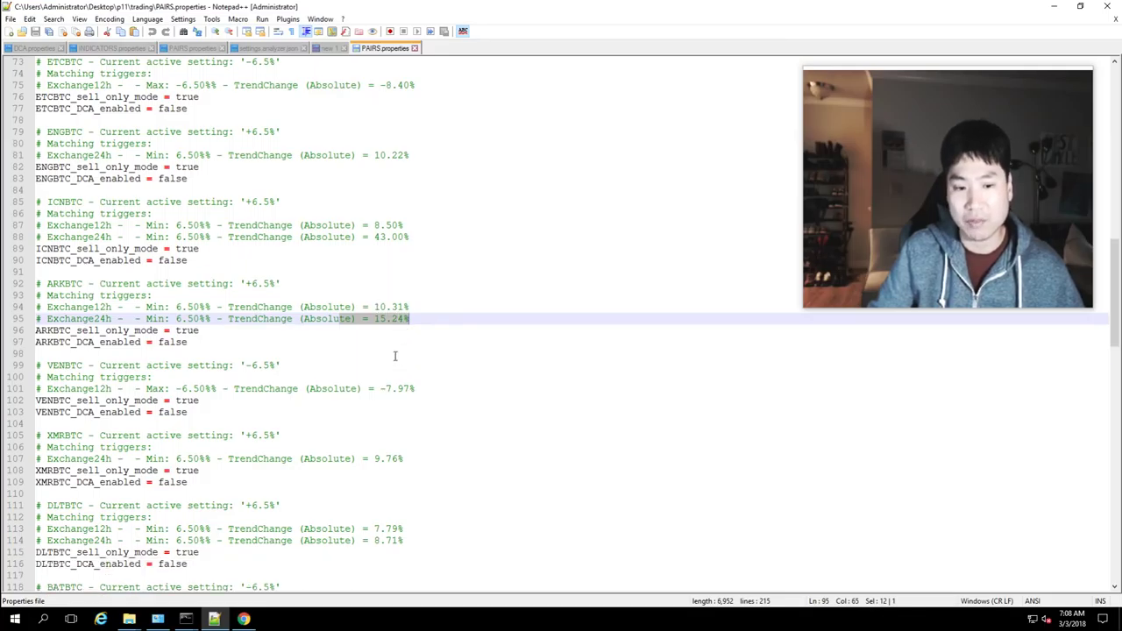
{"action": "scroll", "coordinate": [394, 356], "scroll_direction": "down", "scroll_amount": 3}
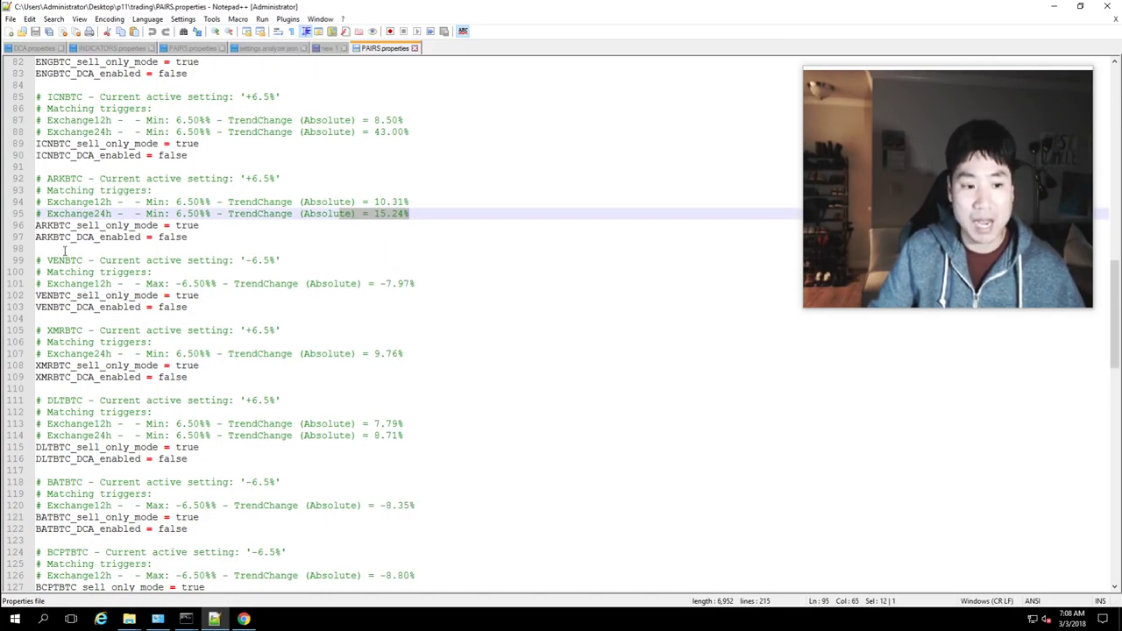
{"action": "left_click_drag", "start_coordinate": [387, 286], "coordinate": [399, 298]}
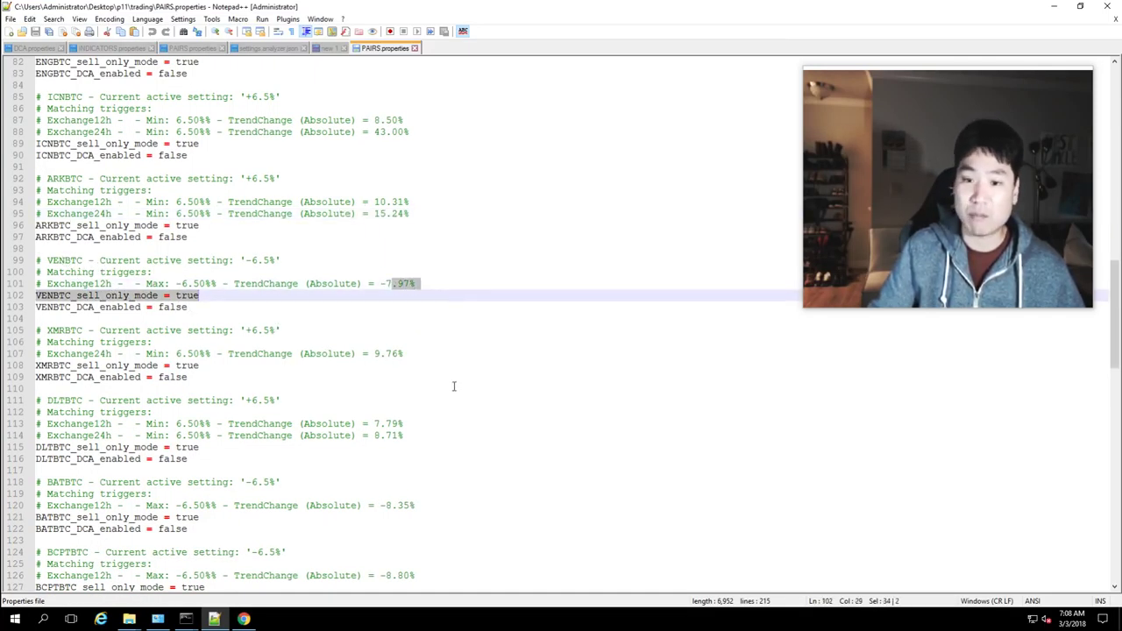